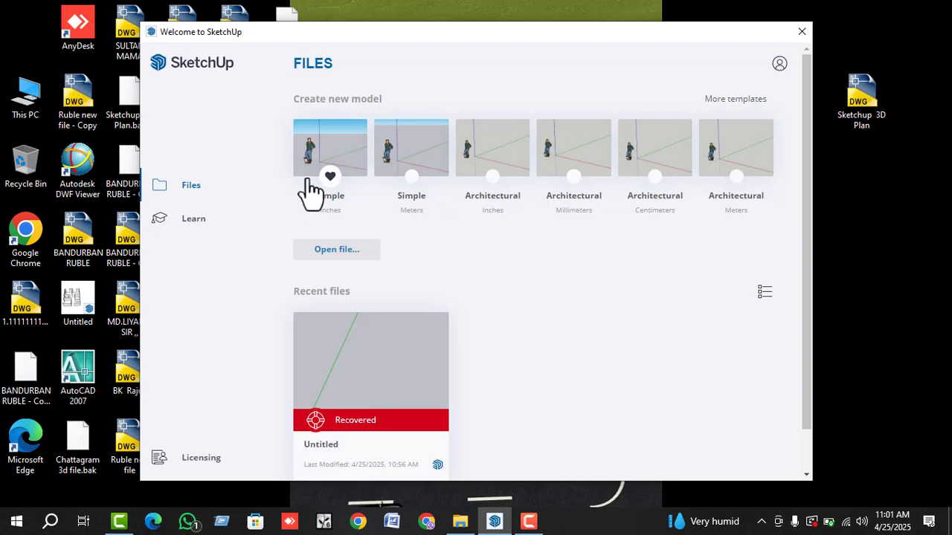
# - Create a new model from the Simple (Inches) template and ignore the extension update notice
pyautogui.click(343, 149)
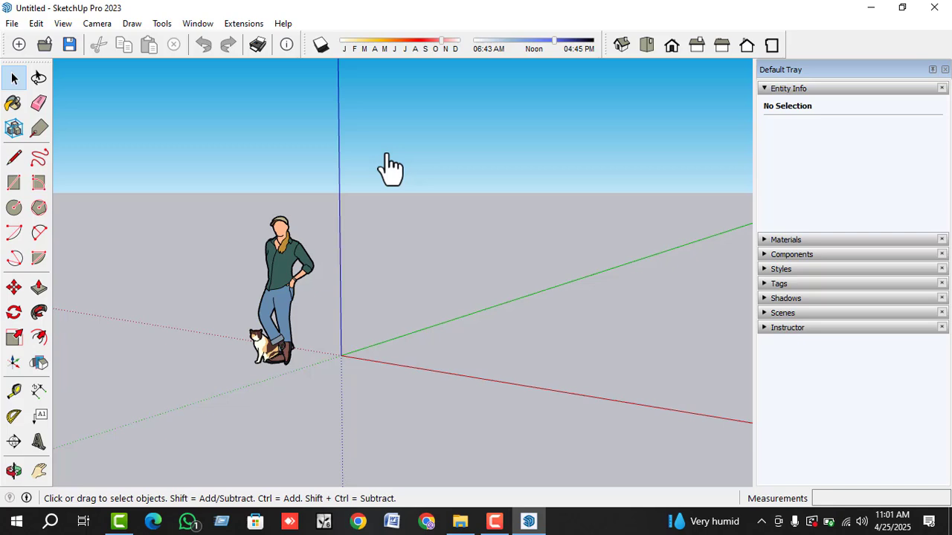
pyautogui.scroll(-2, 293, 386)
pyautogui.scroll(3, 311, 357)
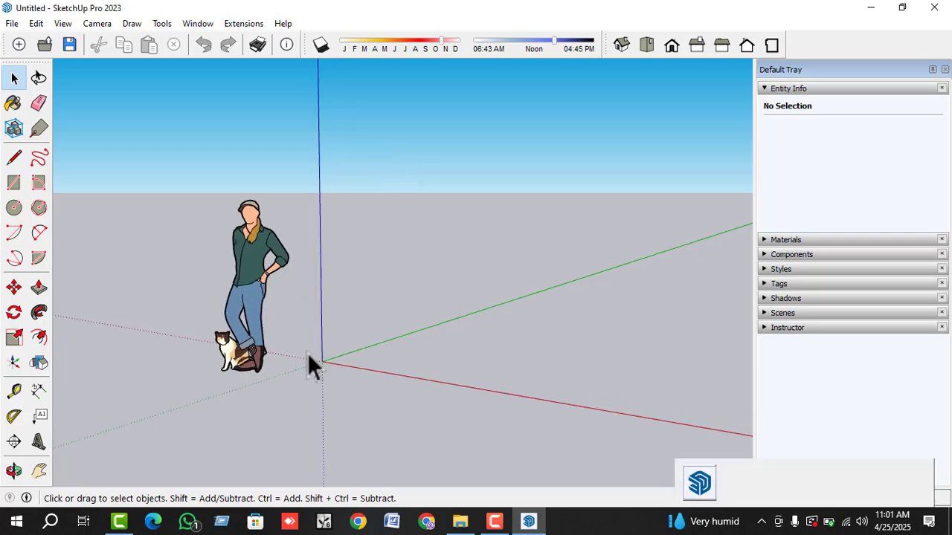
pyautogui.moveTo(308, 354); pyautogui.dragTo(367, 368, button='middle')
pyautogui.scroll(3, 228, 353)
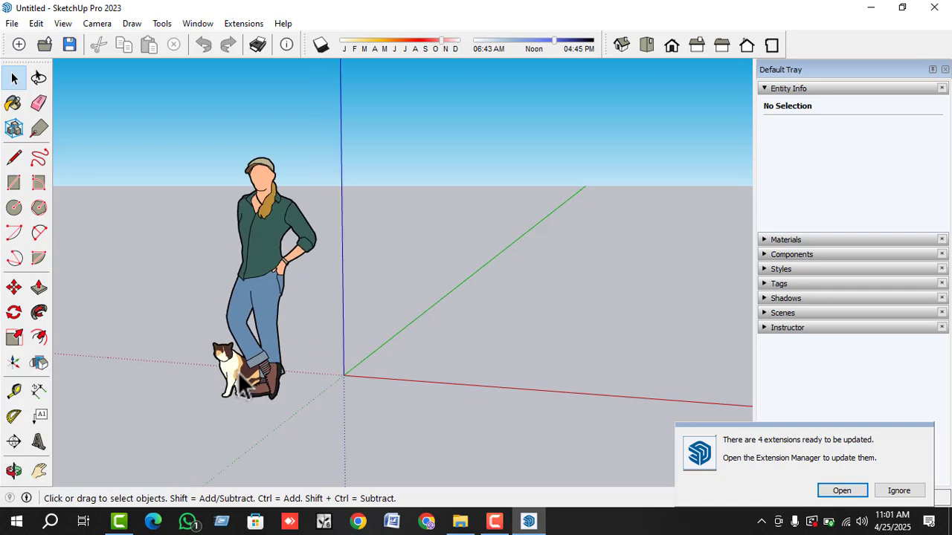
pyautogui.scroll(-1, 251, 385)
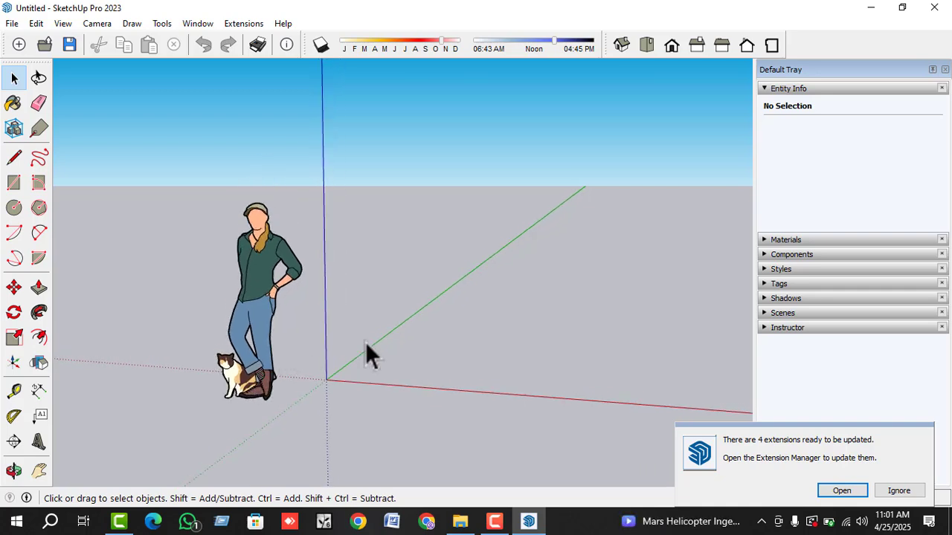
pyautogui.click(900, 490)
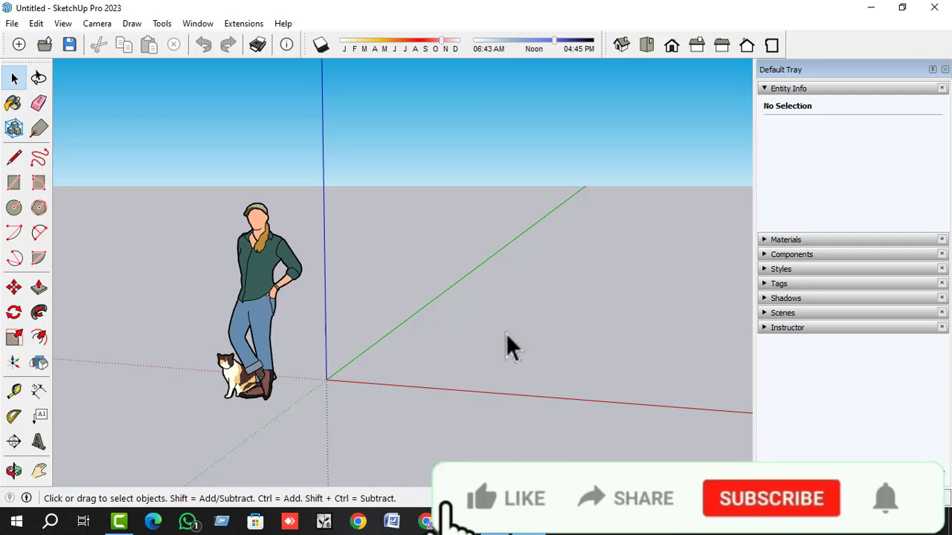
# - Delete the default human figure with the cat from the model
pyautogui.moveTo(349, 159)
pyautogui.mouseDown()
pyautogui.moveTo(221, 344)
pyautogui.moveTo(193, 424)
pyautogui.mouseUp()
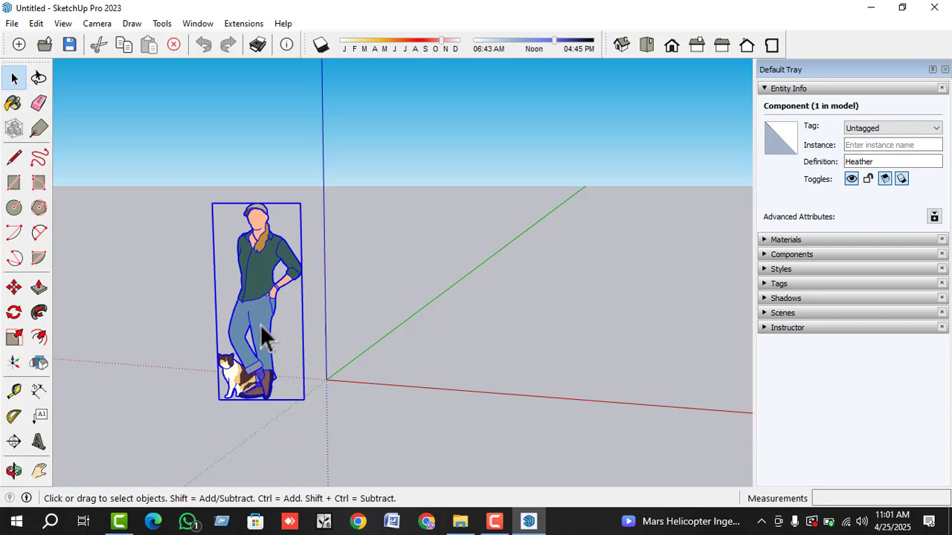
pyautogui.press('Delete')
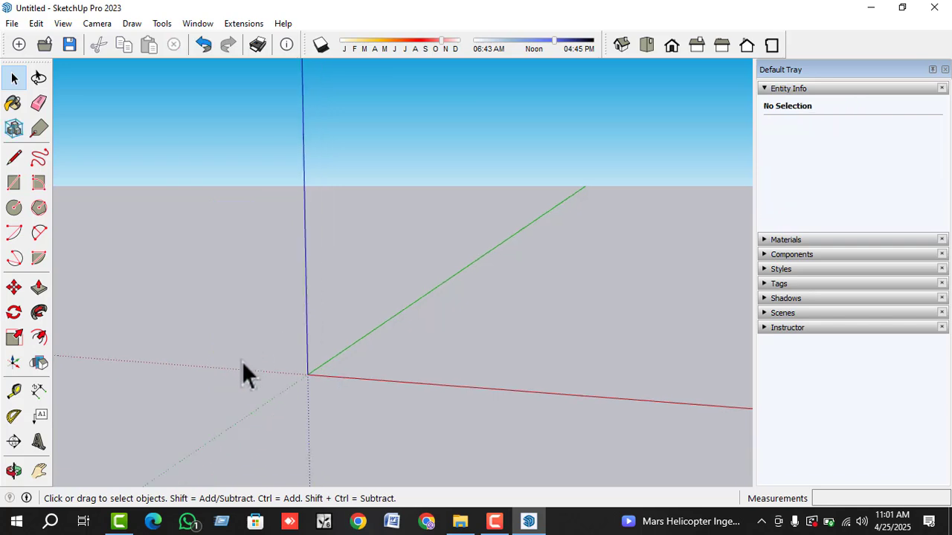
pyautogui.scroll(4, 475, 288)
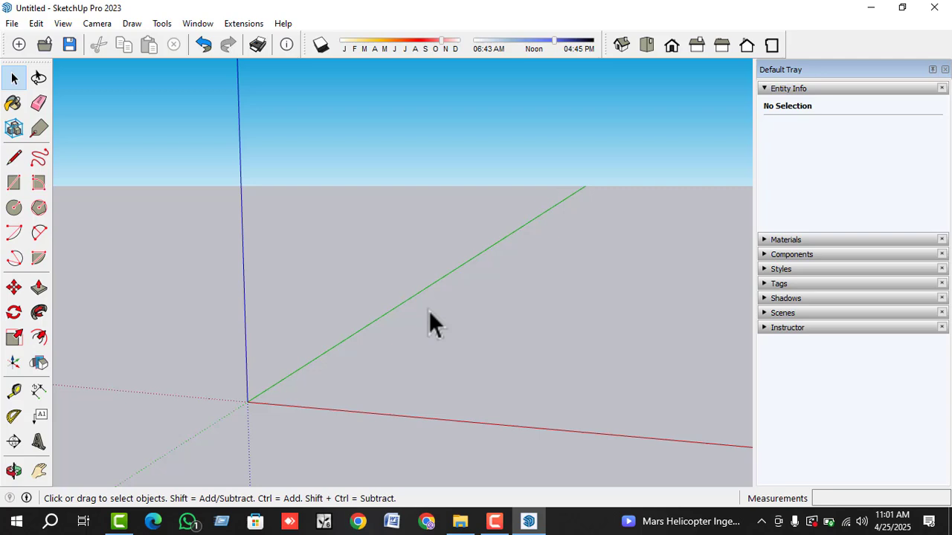
# - View the desktop drawing "Sketchup 3D Plan" in AutoCAD, continuing past the educational plot stamp alerts, and return to the SketchUp model
pyautogui.click(870, 9)
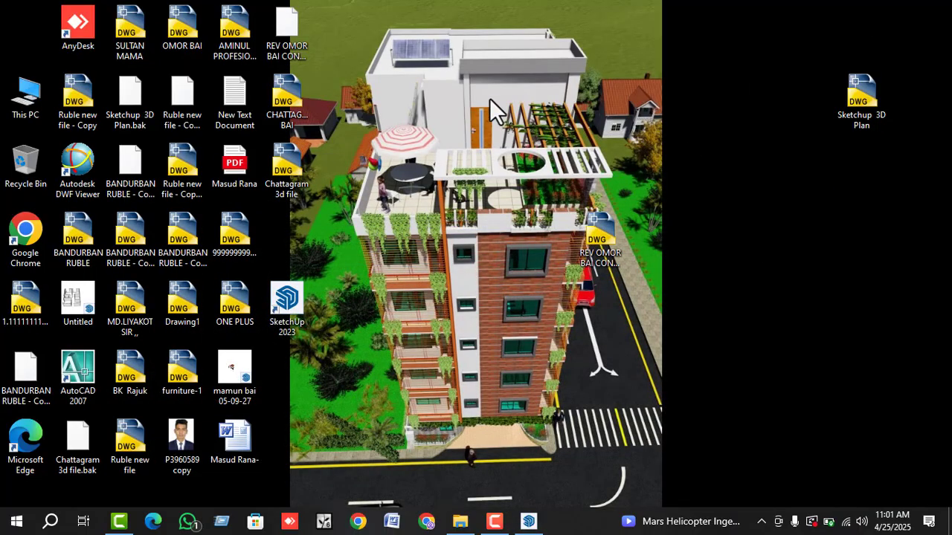
pyautogui.doubleClick(859, 91)
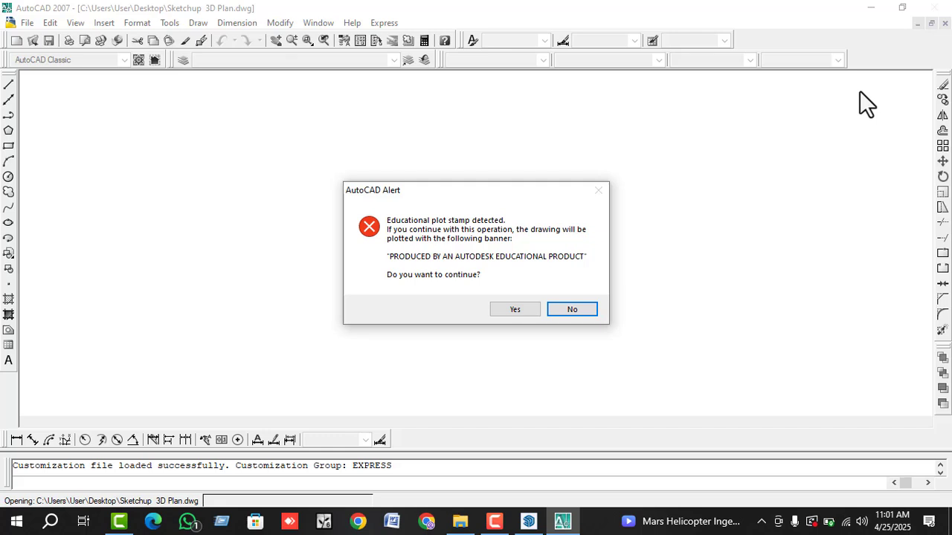
pyautogui.click(500, 310)
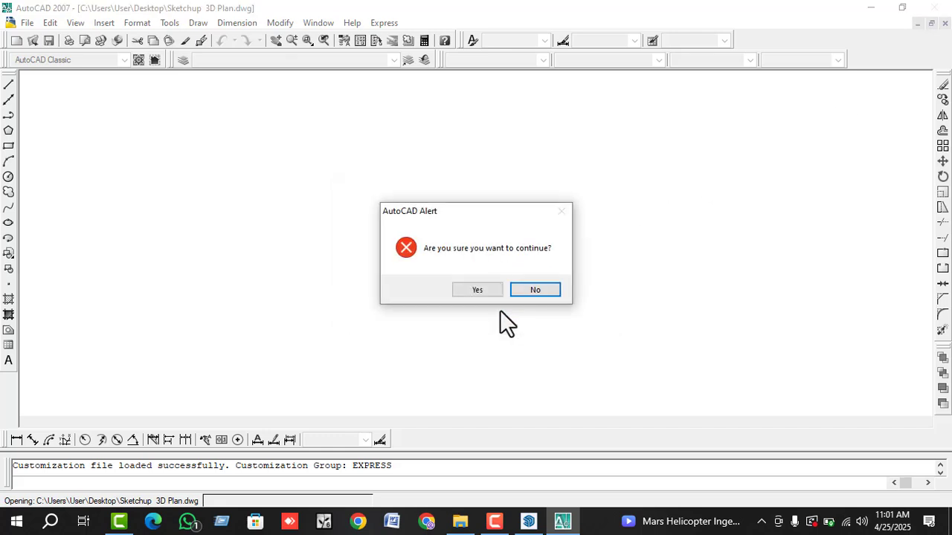
pyautogui.click(480, 296)
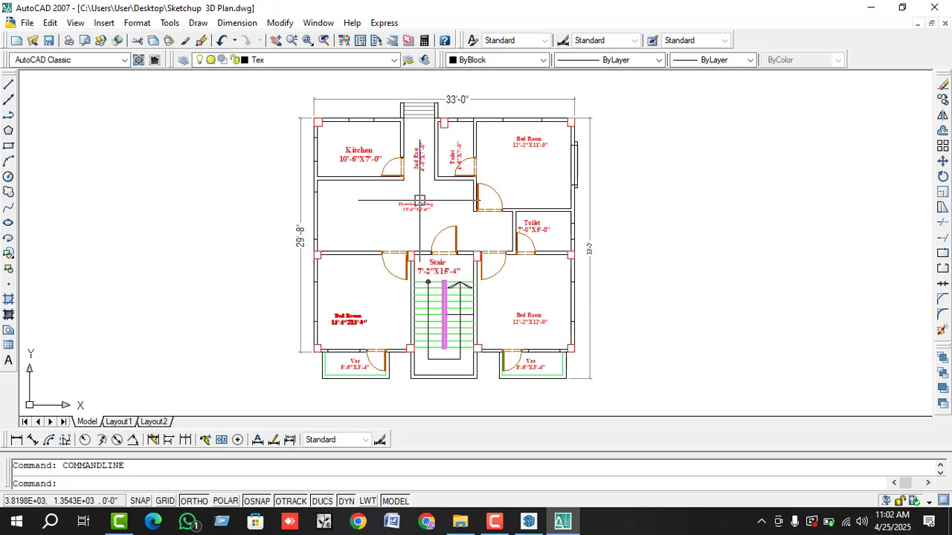
pyautogui.click(871, 7)
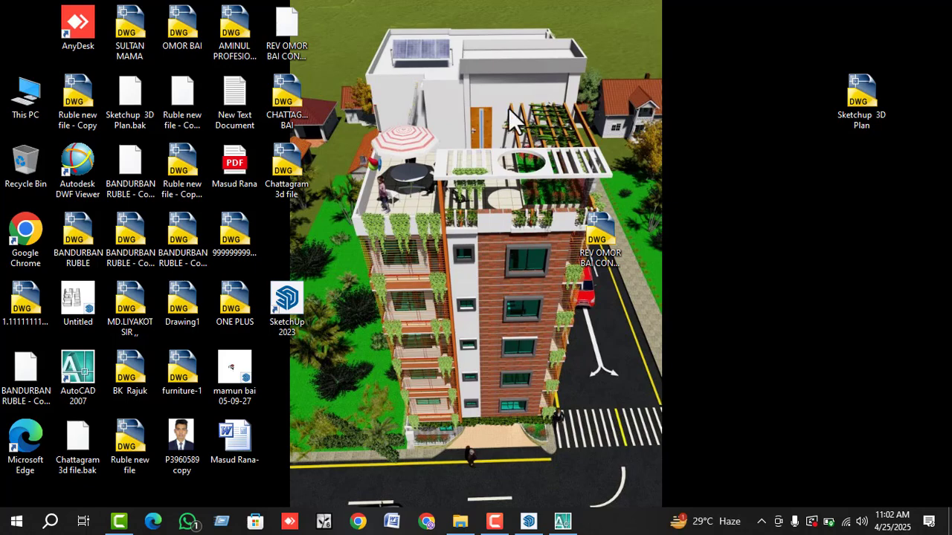
pyautogui.moveTo(528, 522)
pyautogui.click(504, 413)
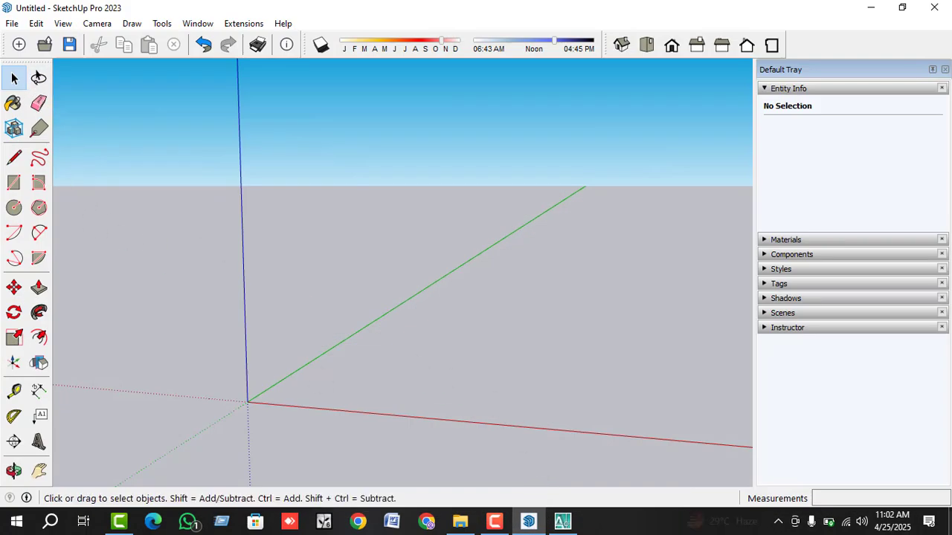
# - Start a file import and choose the "Sketchup 3D Plan" DWG drawing from the Desktop folder
pyautogui.click(10, 23)
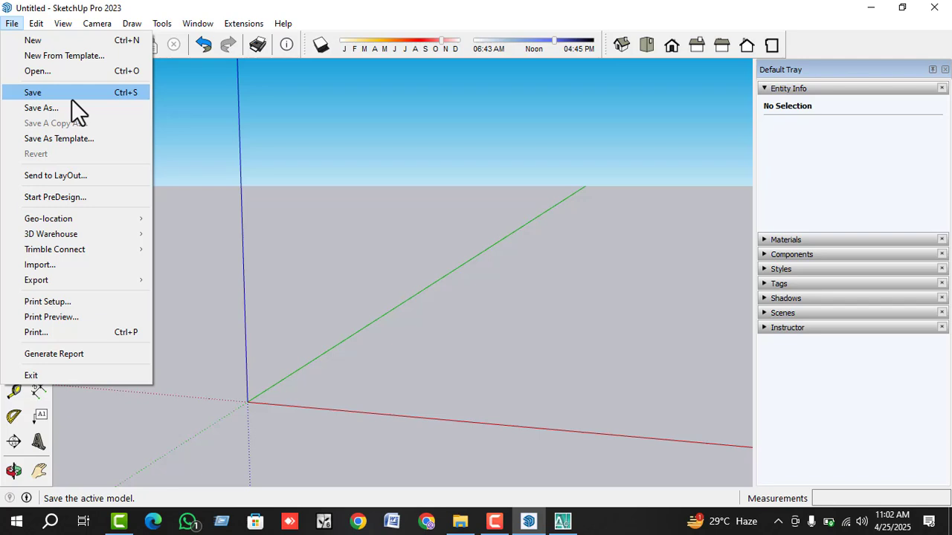
pyautogui.click(76, 265)
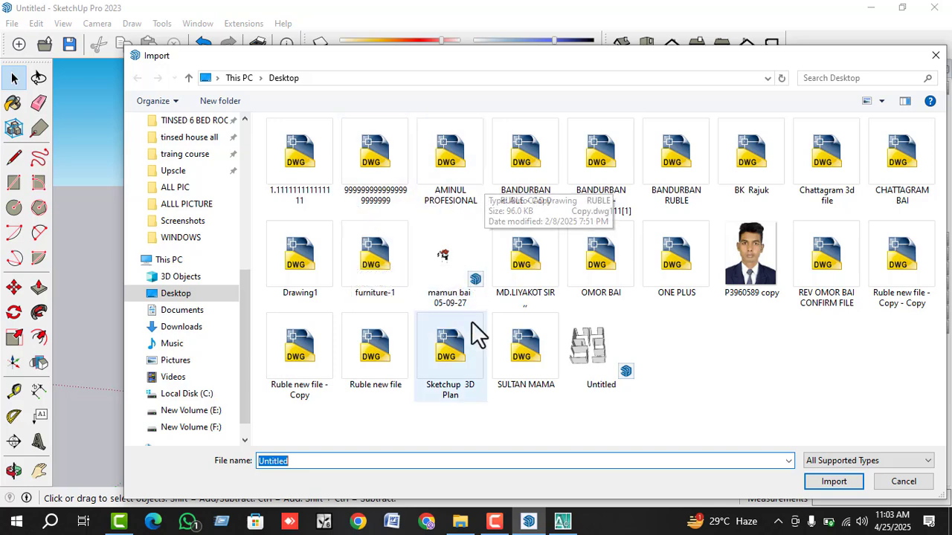
pyautogui.click(455, 360)
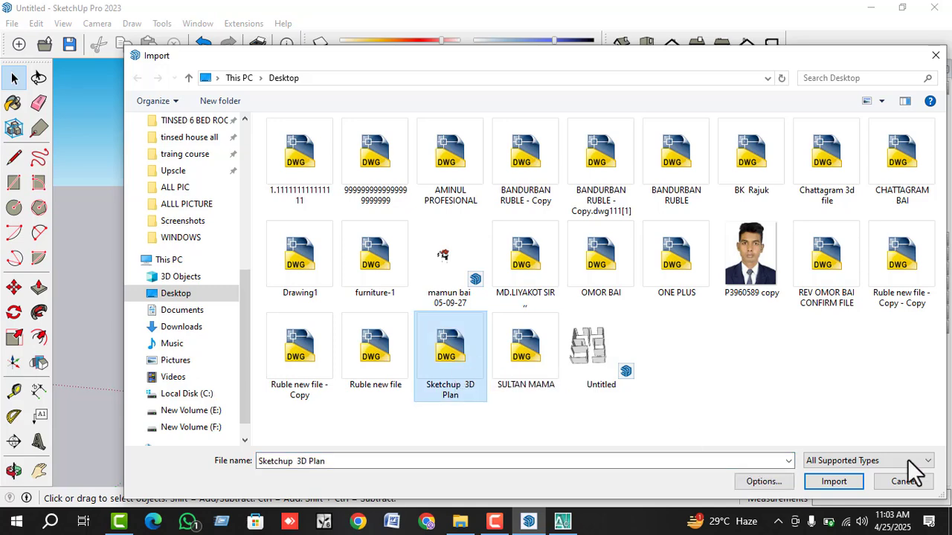
# - Filter the import file list to AutoCAD Files (*.dwg, *.dxf) and restore it to All Supported Types
pyautogui.click(880, 468)
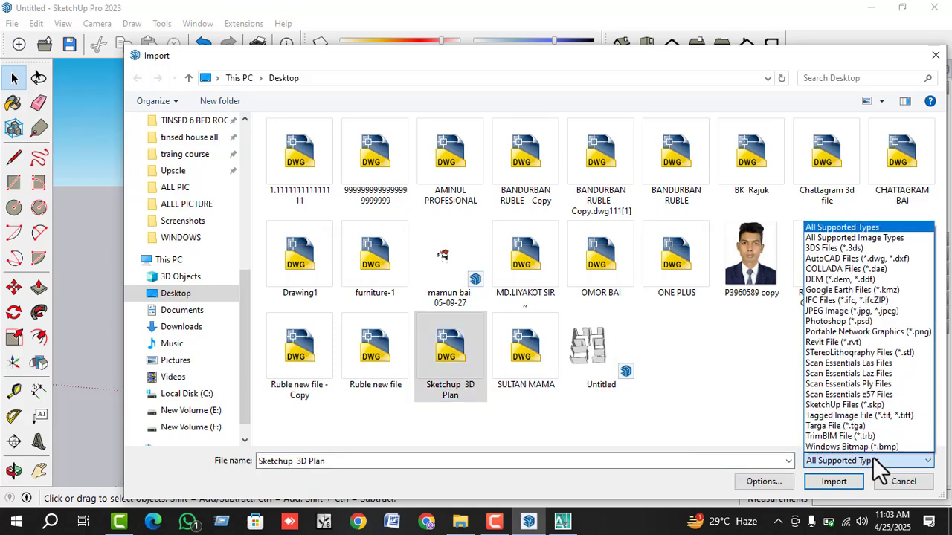
pyautogui.click(882, 239)
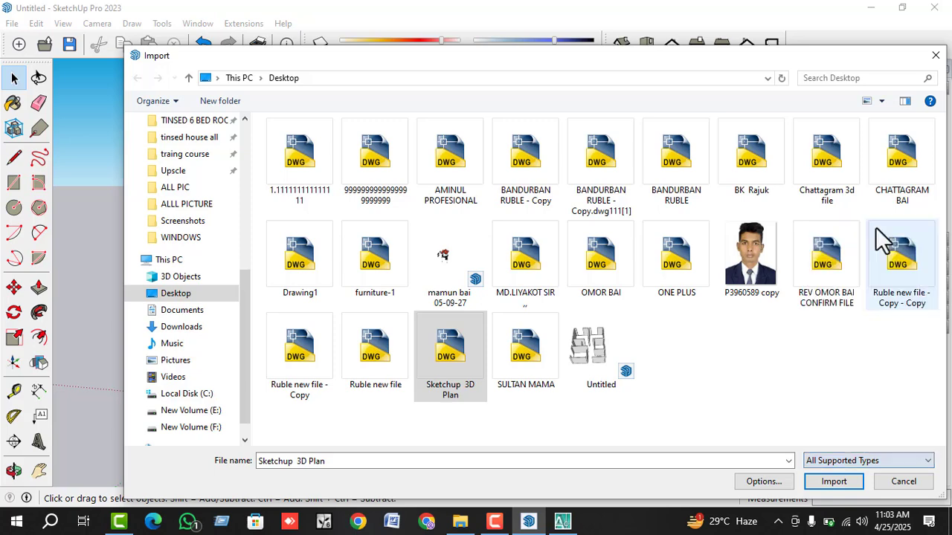
pyautogui.click(878, 462)
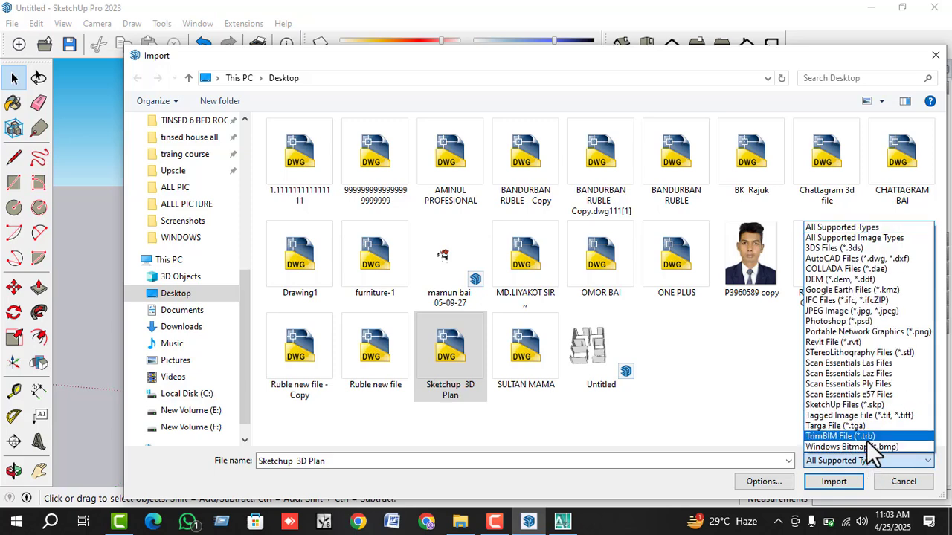
pyautogui.click(864, 258)
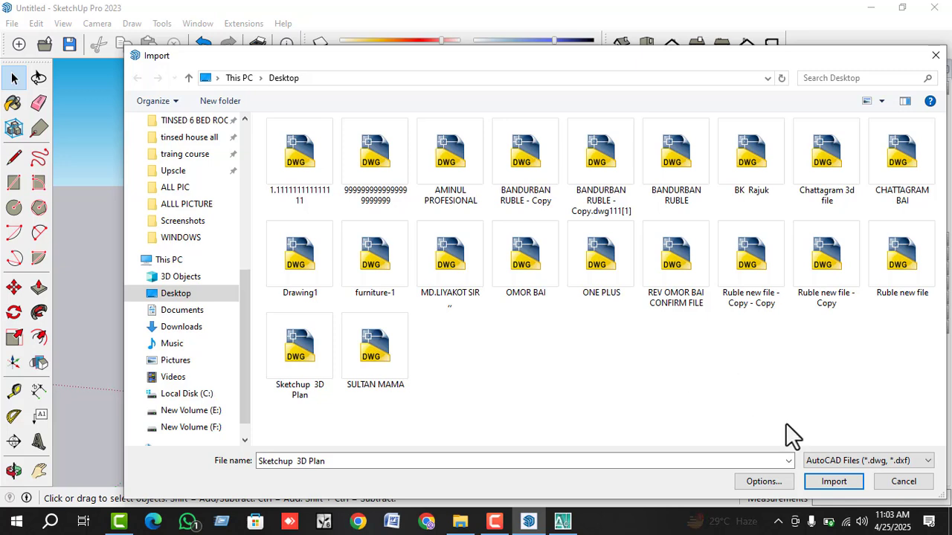
pyautogui.click(846, 462)
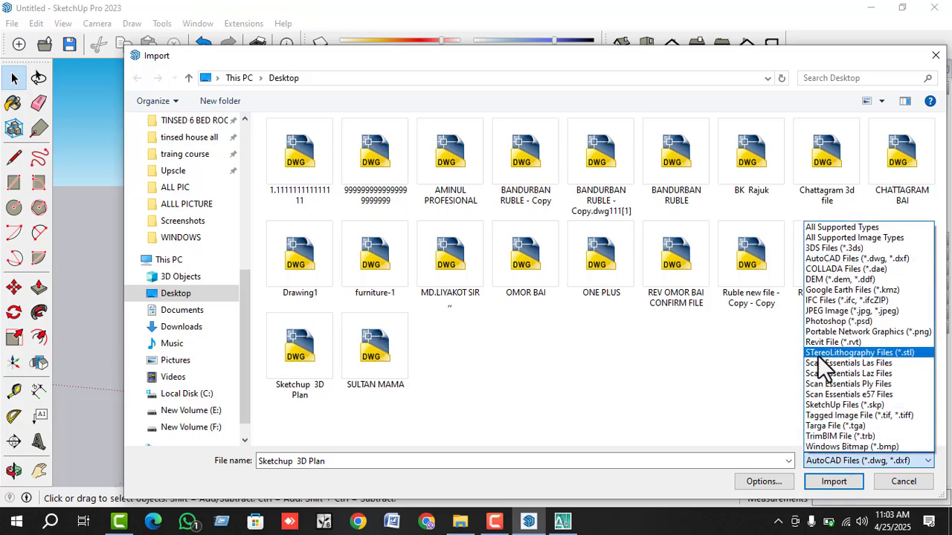
pyautogui.click(841, 220)
pyautogui.click(860, 460)
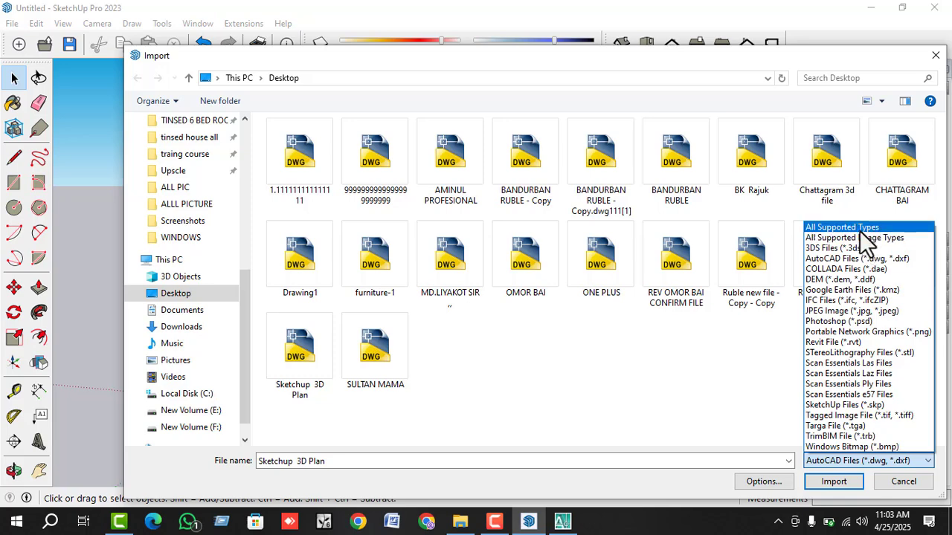
pyautogui.click(859, 228)
# - Import the "Sketchup 3D Plan" drawing into the model and close the import results
pyautogui.click(431, 355)
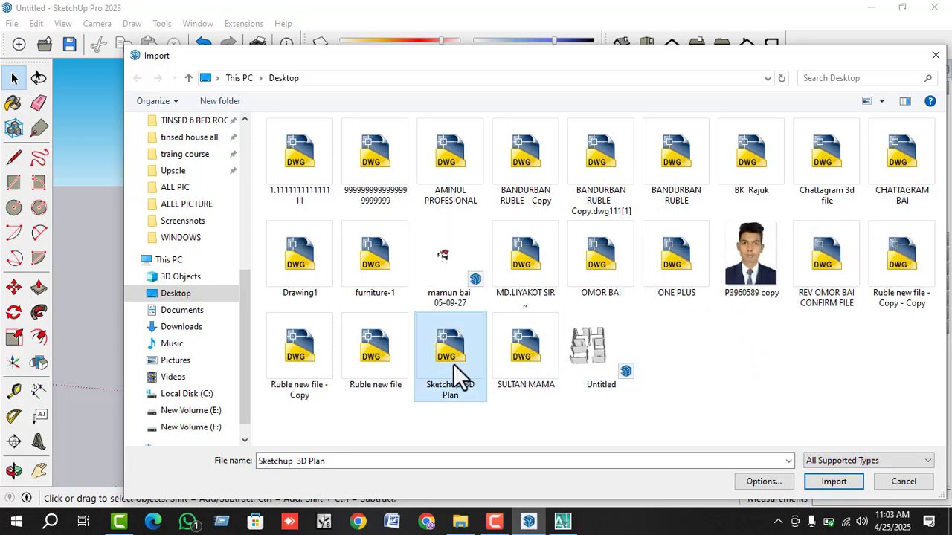
pyautogui.click(833, 482)
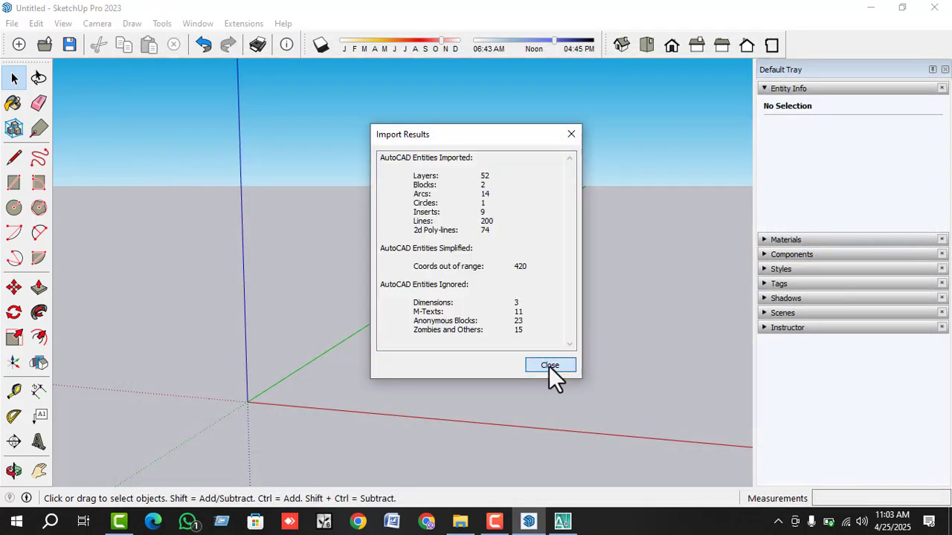
pyautogui.click(549, 366)
pyautogui.moveTo(472, 374); pyautogui.dragTo(481, 351, button='middle')
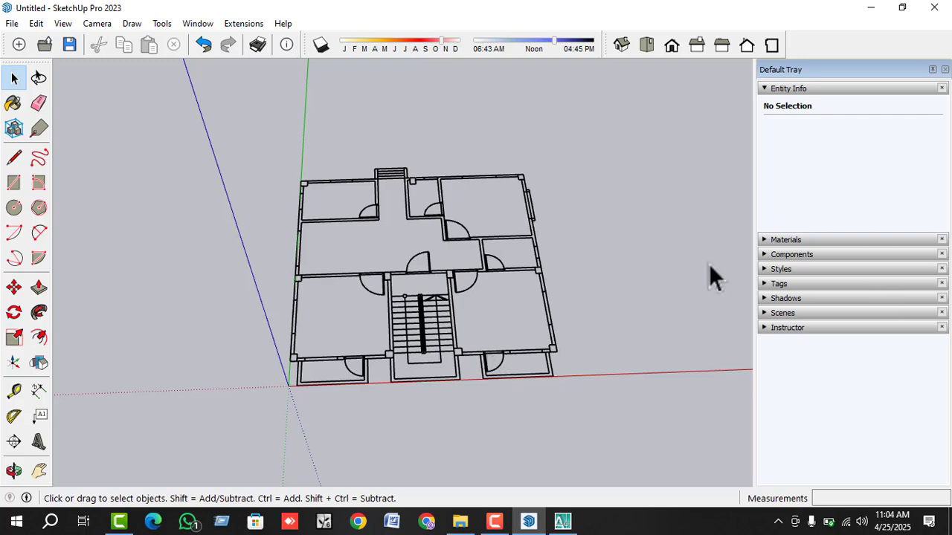
# - Move the imported floor plan component about 1' 1 1/8" from the origin along the red axis
pyautogui.scroll(5, 460, 327)
pyautogui.click(393, 332)
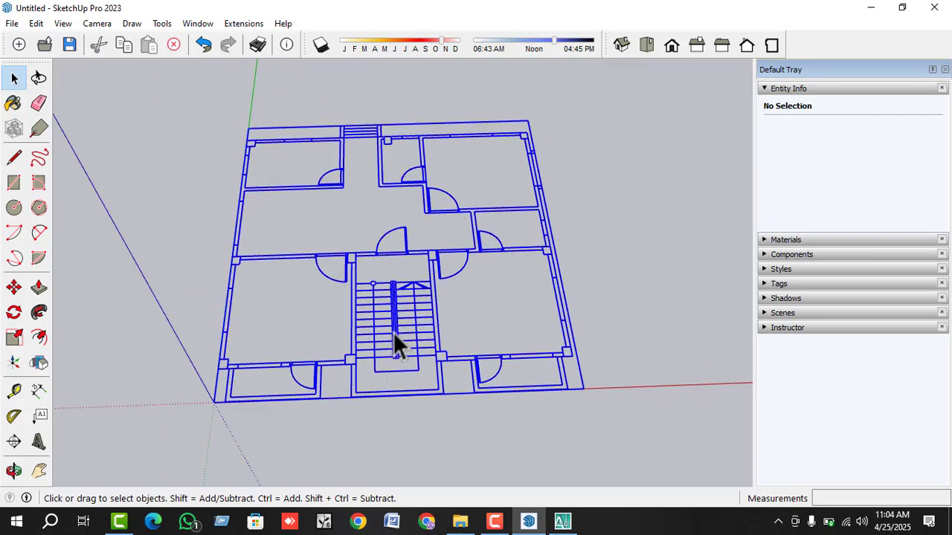
pyautogui.scroll(3, 223, 402)
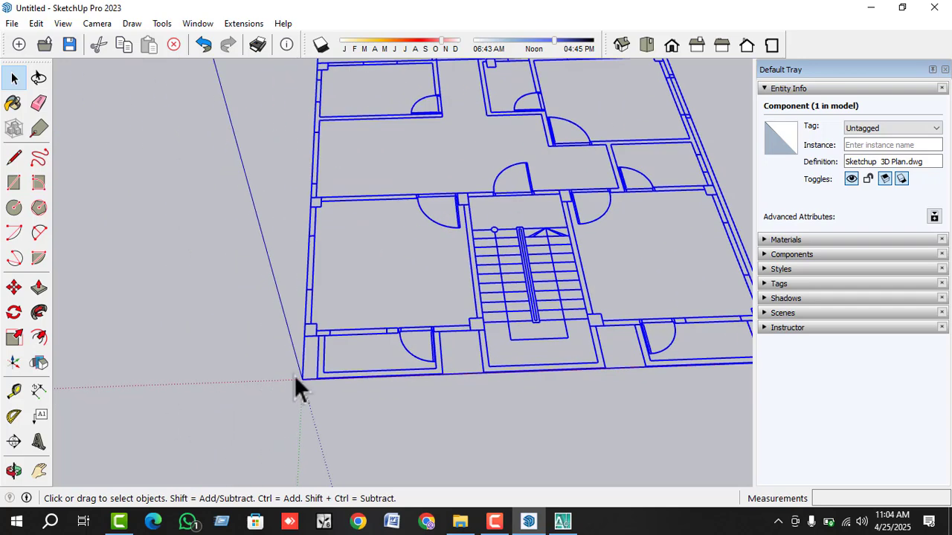
pyautogui.scroll(3, 297, 381)
pyautogui.click(302, 389)
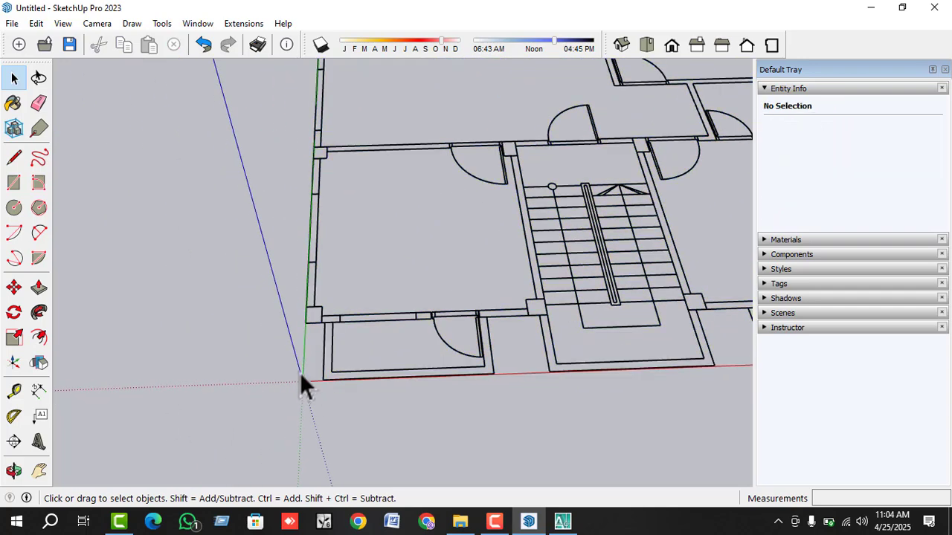
pyautogui.scroll(-2, 301, 383)
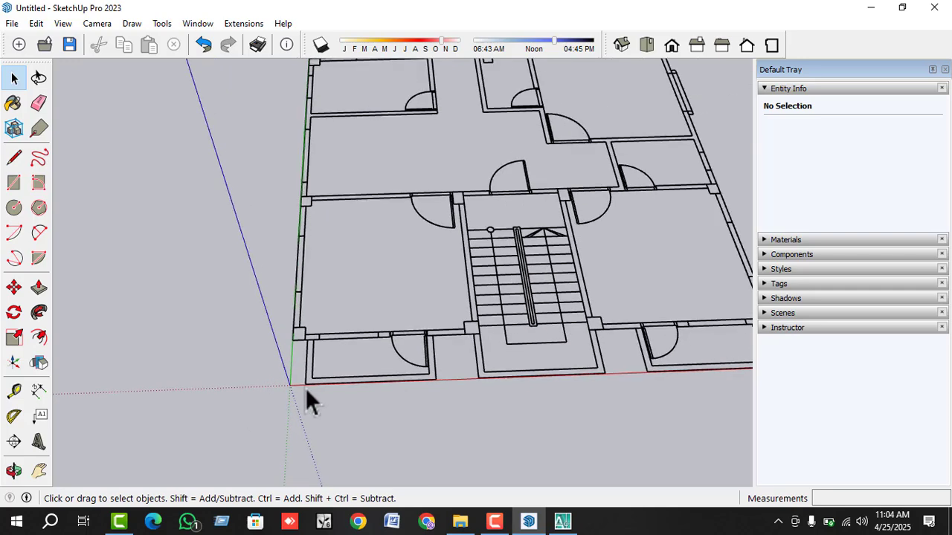
pyautogui.scroll(3, 309, 372)
pyautogui.click(273, 357)
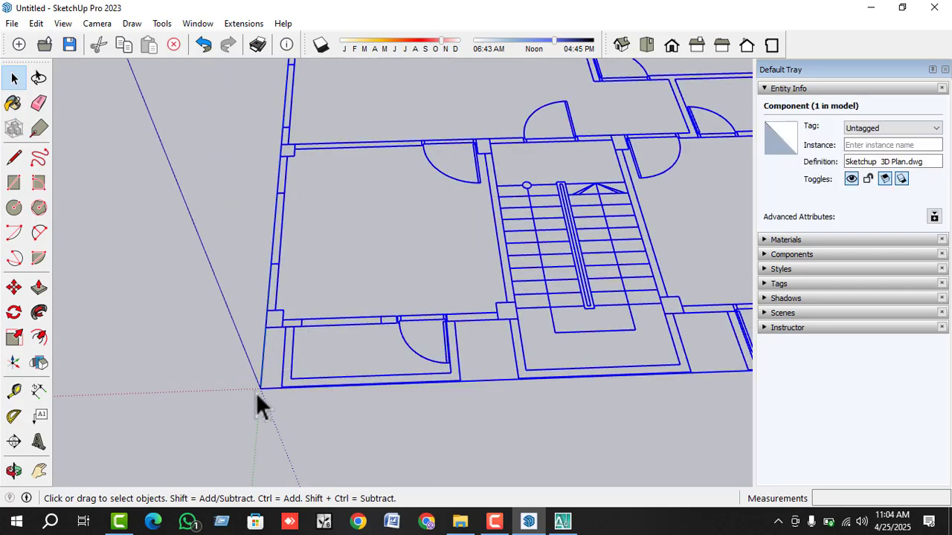
pyautogui.press('m')
pyautogui.click(261, 388)
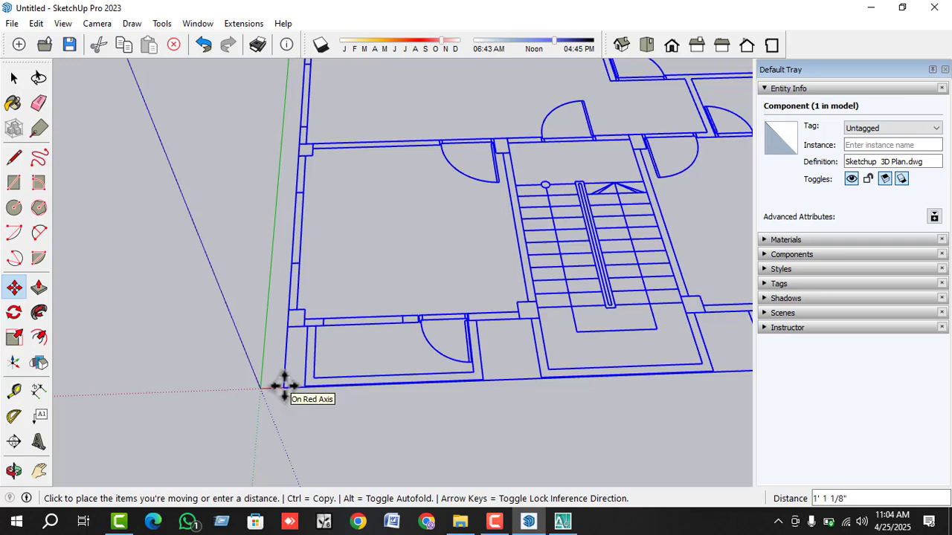
pyautogui.click(285, 385)
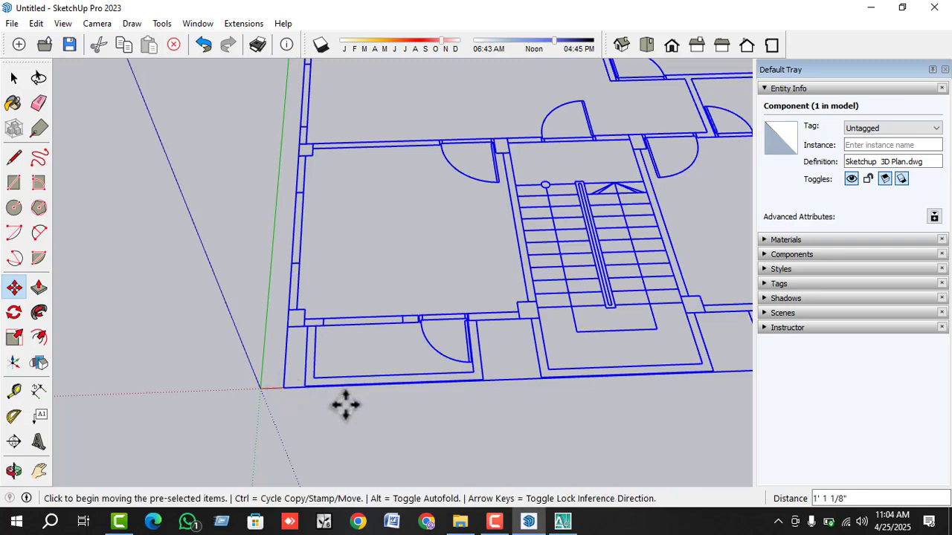
# - Move the floor plan component a short distance along the green axis, clear of the red axis, and deselect it
pyautogui.click(263, 389)
pyautogui.click(261, 363)
pyautogui.press('space')
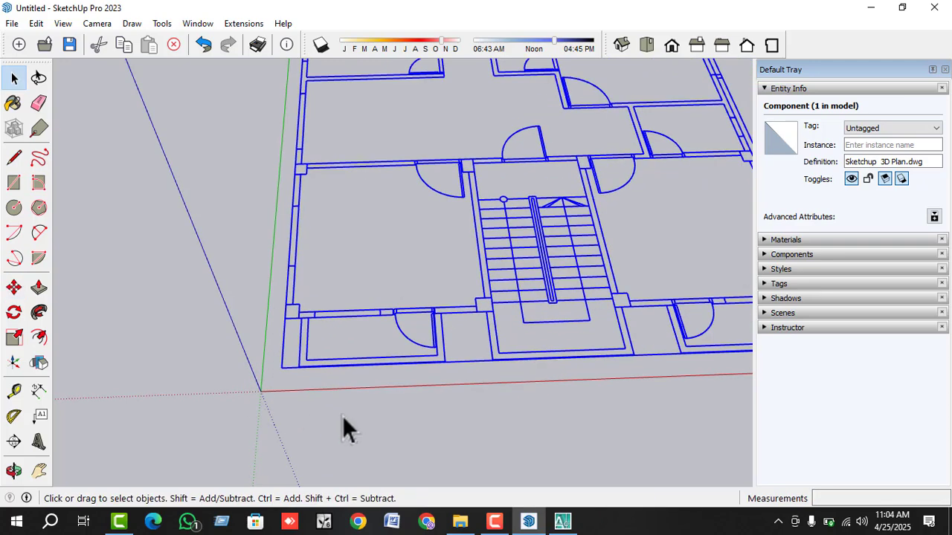
pyautogui.click(342, 420)
pyautogui.scroll(-3, 312, 399)
pyautogui.scroll(3, 320, 405)
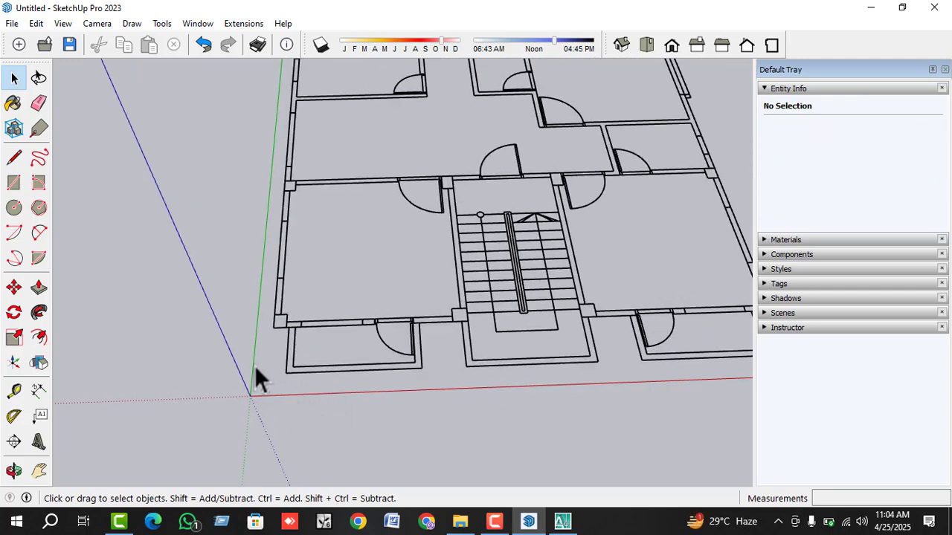
pyautogui.scroll(-3, 320, 404)
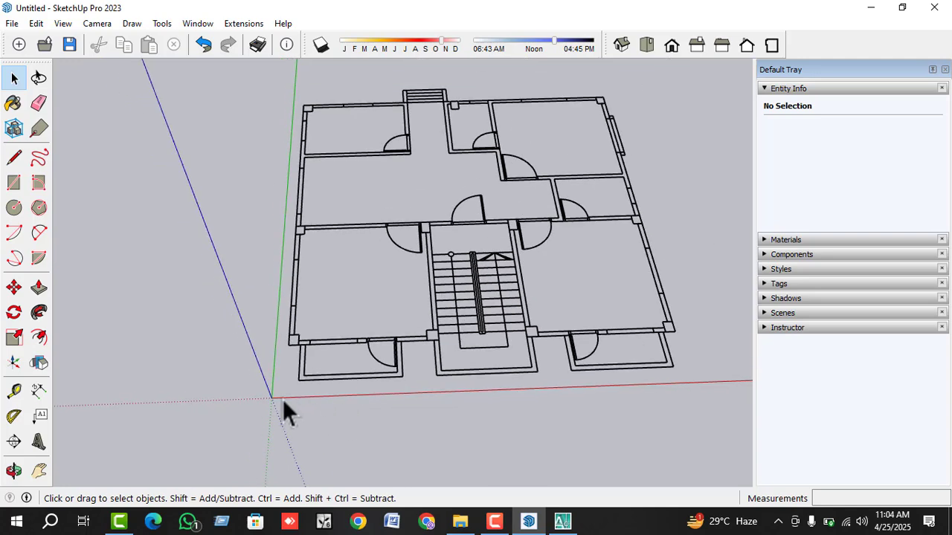
pyautogui.scroll(2, 281, 398)
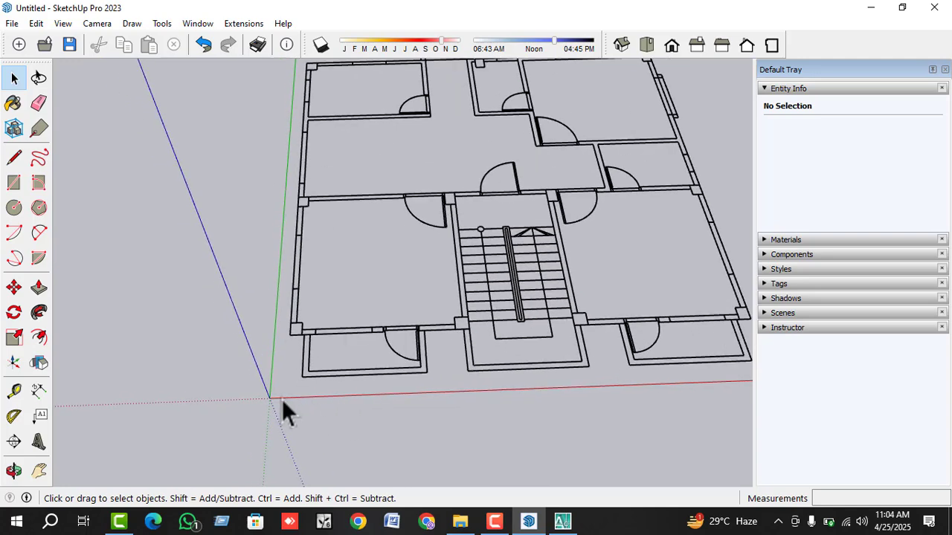
pyautogui.scroll(-2, 297, 405)
pyautogui.scroll(2, 341, 380)
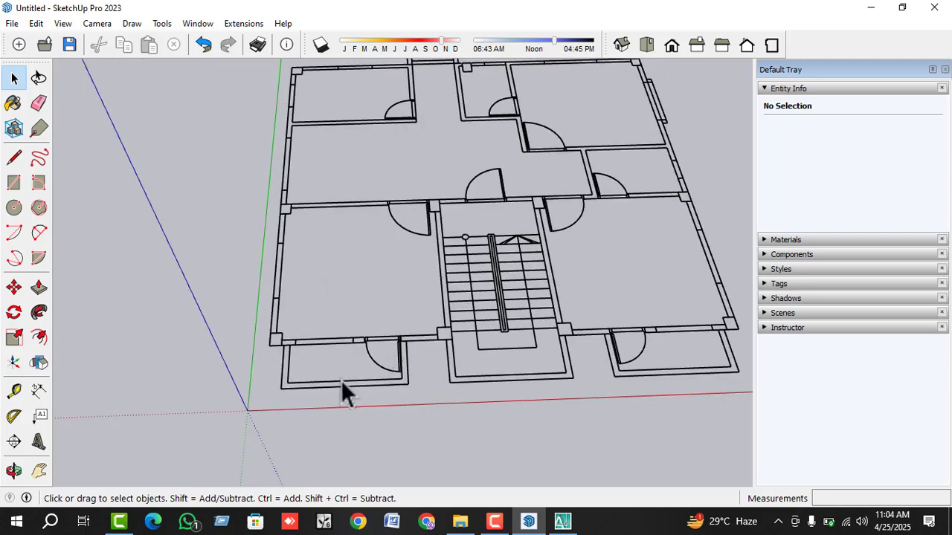
pyautogui.scroll(-1, 370, 405)
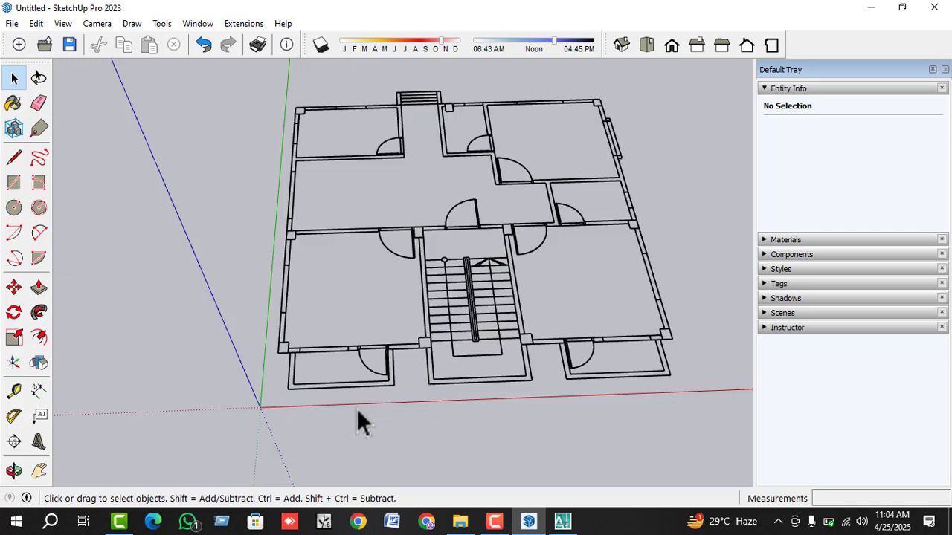
pyautogui.scroll(-1, 299, 409)
pyautogui.scroll(1, 485, 322)
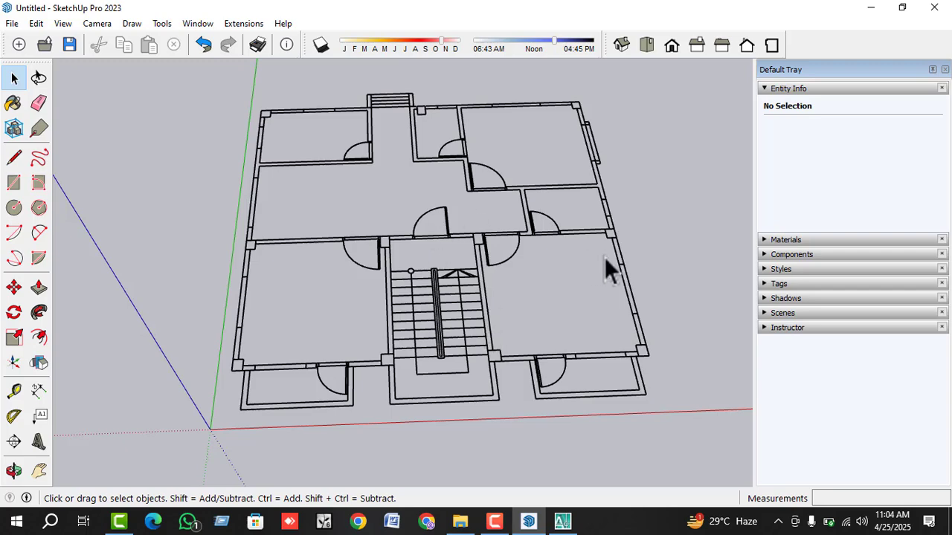
# - Explode the imported floor plan component into separate geometry
pyautogui.scroll(2, 379, 379)
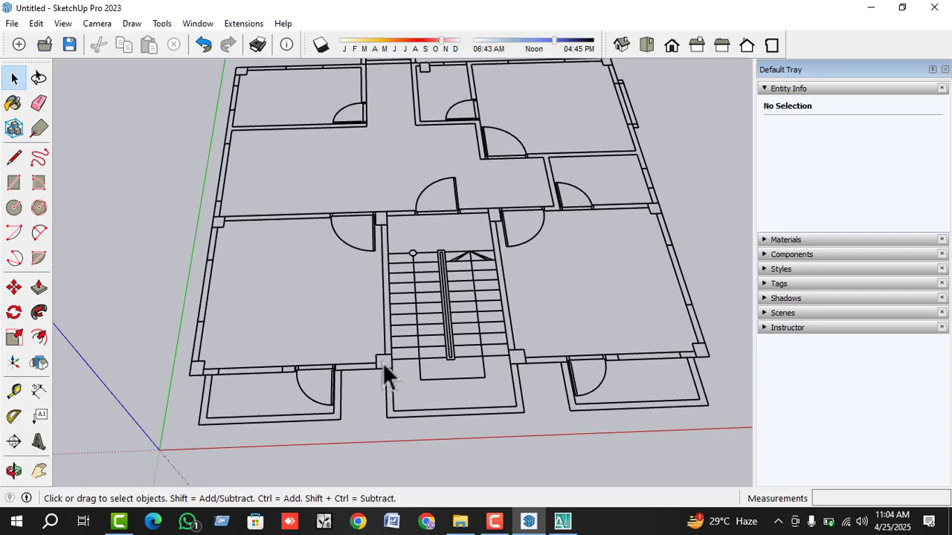
pyautogui.click(374, 367)
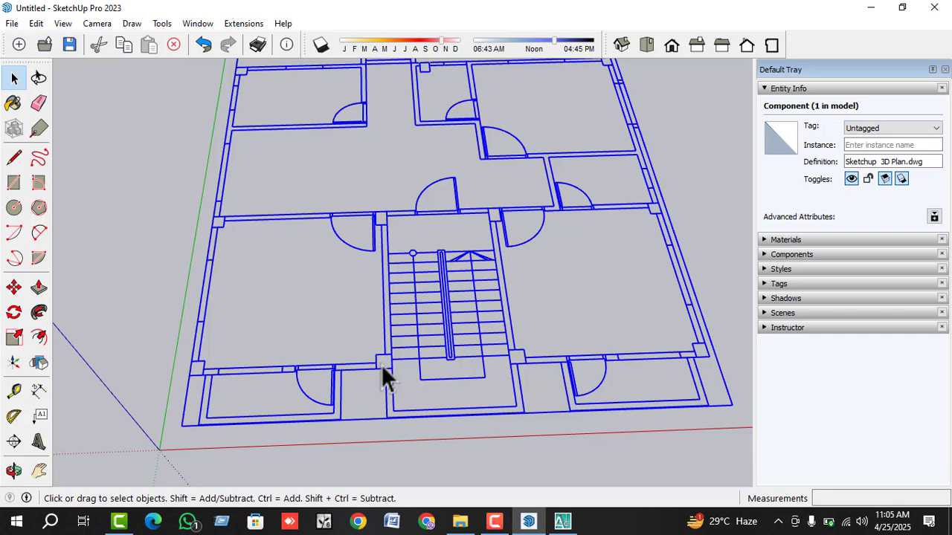
pyautogui.rightClick(375, 365)
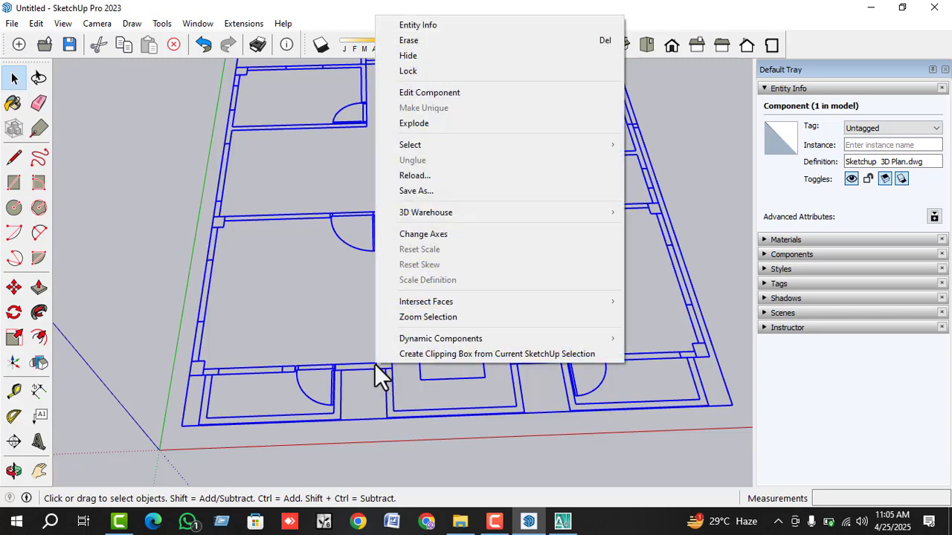
pyautogui.click(451, 124)
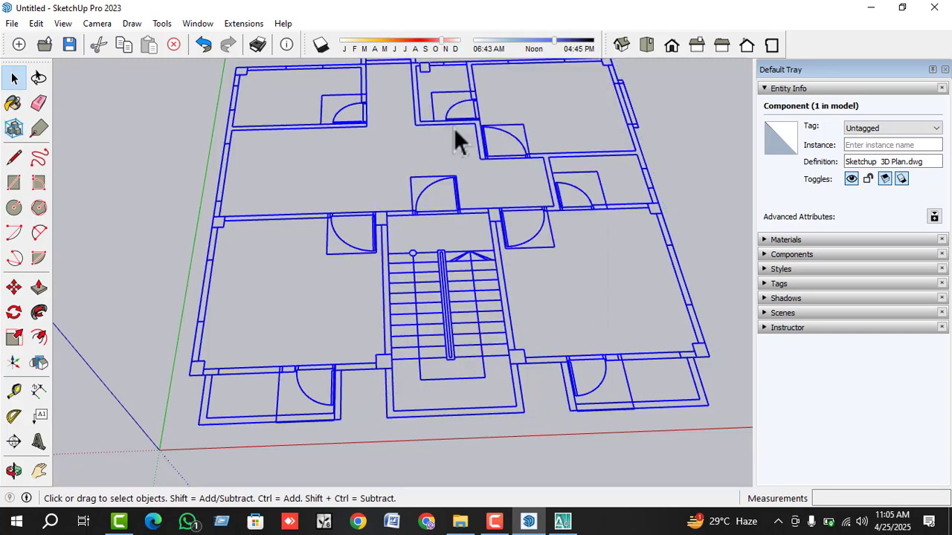
# - Delete the door blocks of the front-left room, the rear-left room and the small rear-centre room
pyautogui.click(360, 239)
pyautogui.click(347, 264)
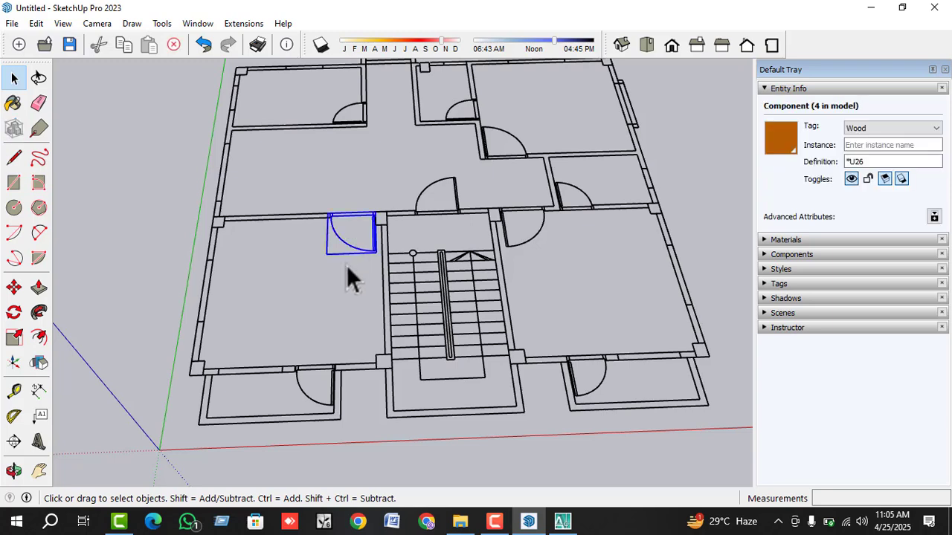
pyautogui.press('Delete')
pyautogui.click(325, 119)
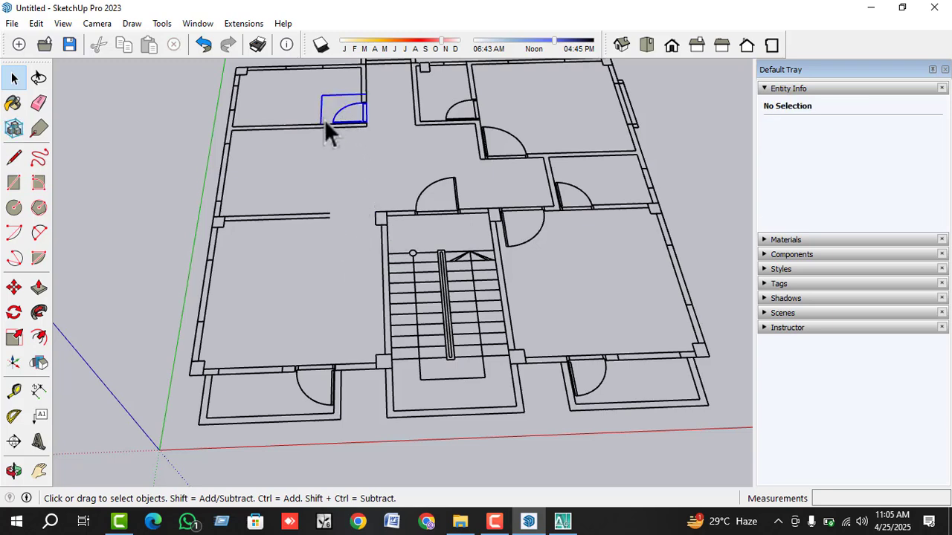
pyautogui.press('Delete')
pyautogui.click(441, 116)
pyautogui.press('Delete')
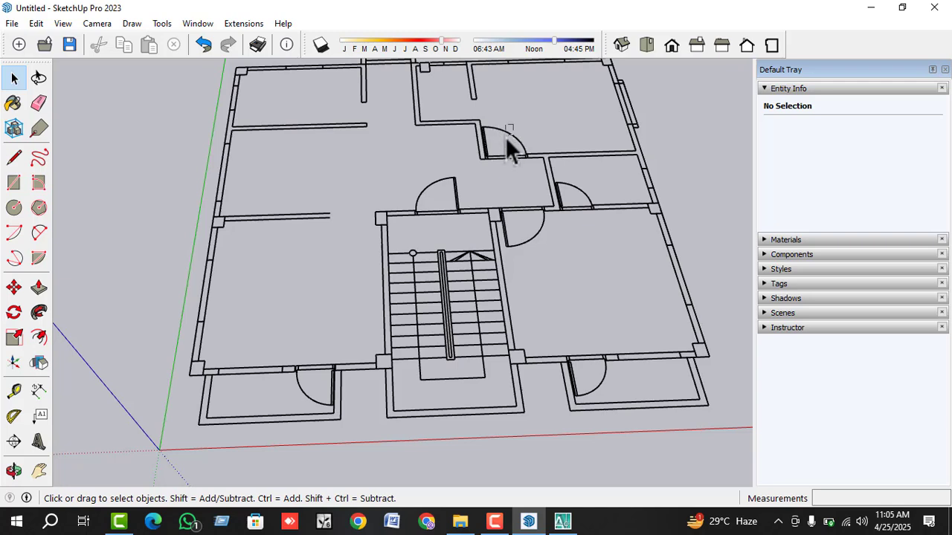
# - Delete the three interior door blocks serving the rooms on the right side of the plan
pyautogui.click(506, 142)
pyautogui.press('Delete')
pyautogui.click(571, 195)
pyautogui.press('Delete')
pyautogui.click(524, 238)
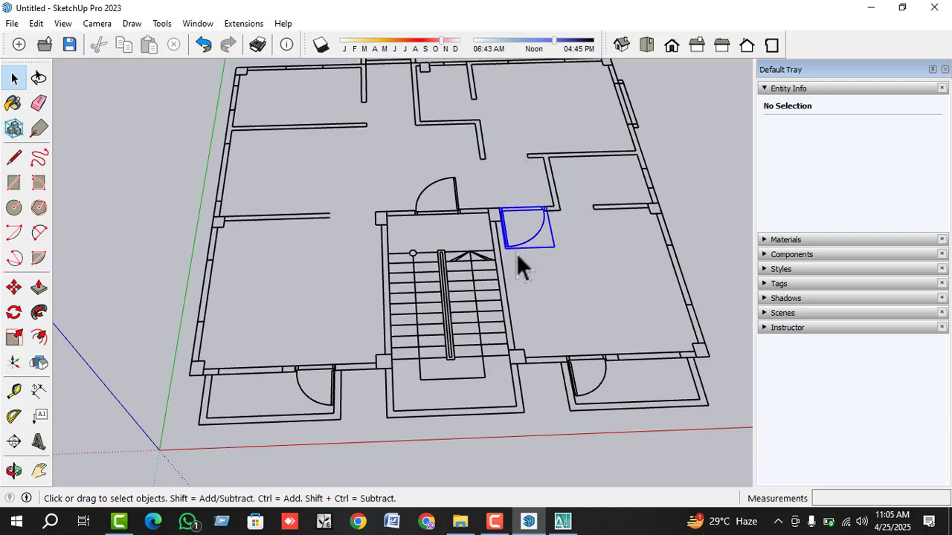
pyautogui.press('Delete')
# - Delete the door blocks of the front-right and front-left balconies
pyautogui.click(588, 398)
pyautogui.press('Delete')
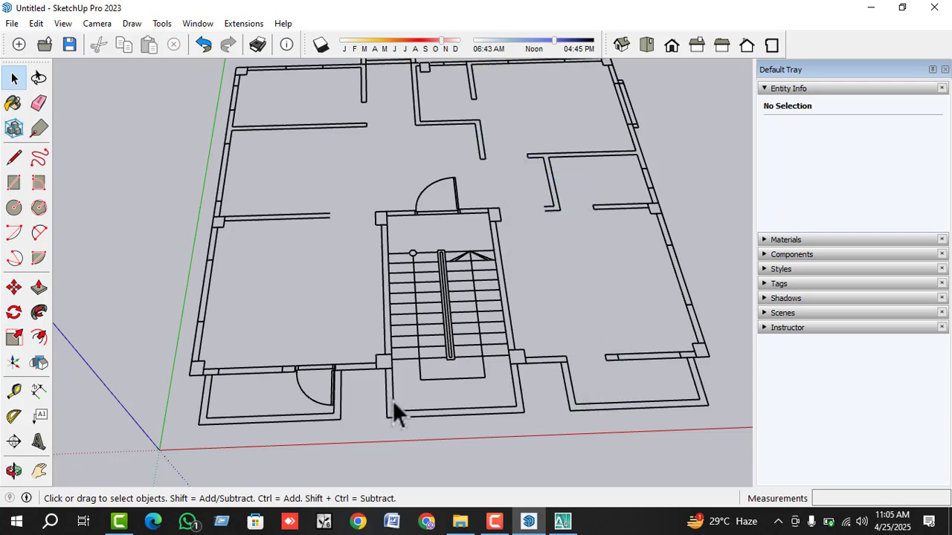
pyautogui.click(301, 385)
pyautogui.press('Delete')
# - Delete the edges projecting outside the rear-right room's window, leaving the outer wall line straight
pyautogui.scroll(-2, 423, 351)
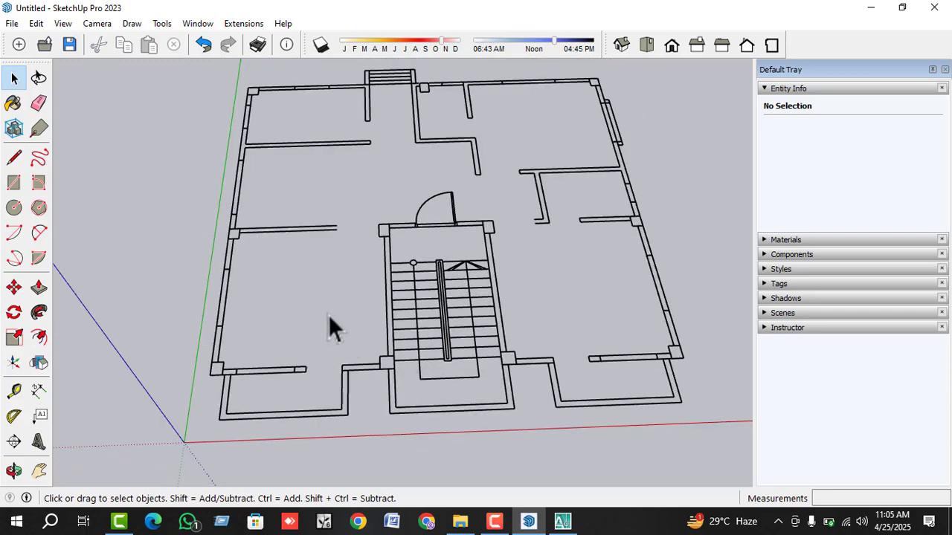
pyautogui.scroll(6, 568, 181)
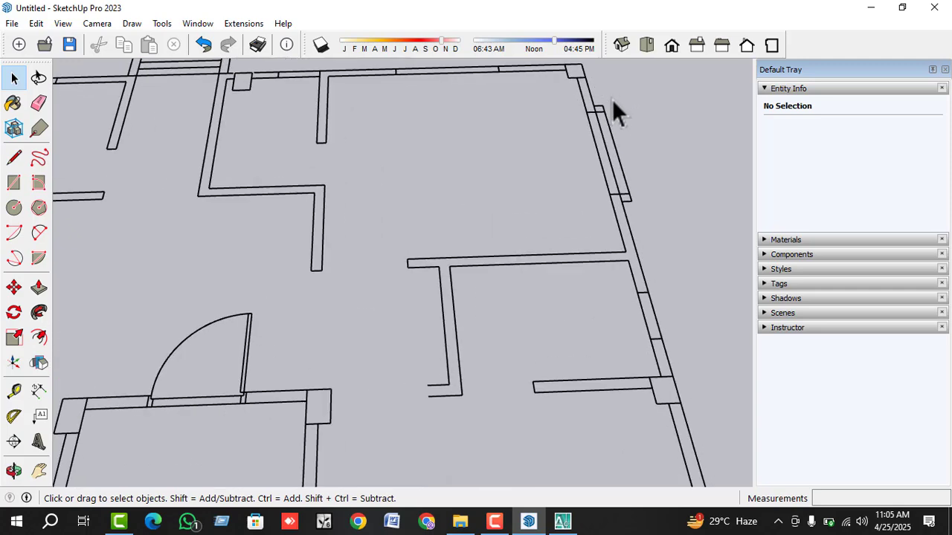
pyautogui.moveTo(600, 112); pyautogui.dragTo(599, 121)
pyautogui.press('Delete')
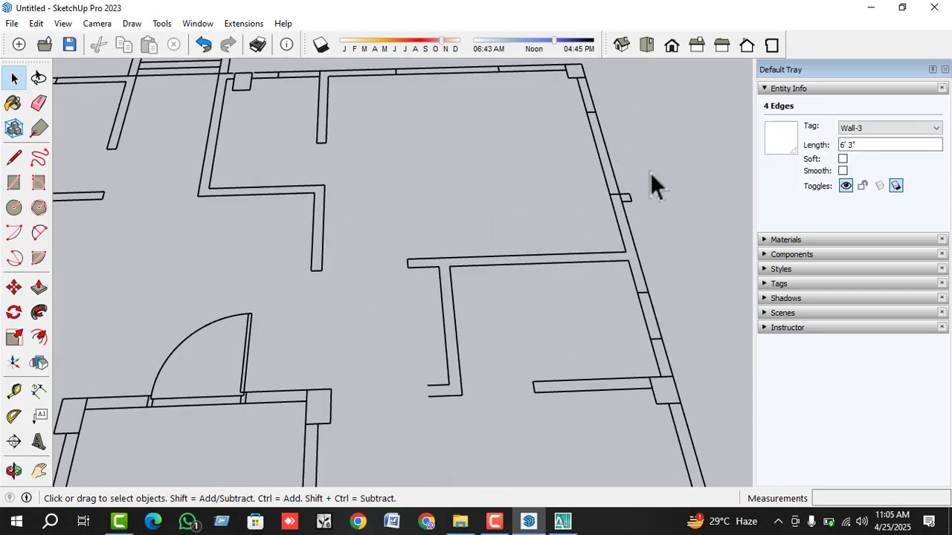
pyautogui.moveTo(649, 173); pyautogui.dragTo(626, 212)
pyautogui.scroll(-3, 595, 212)
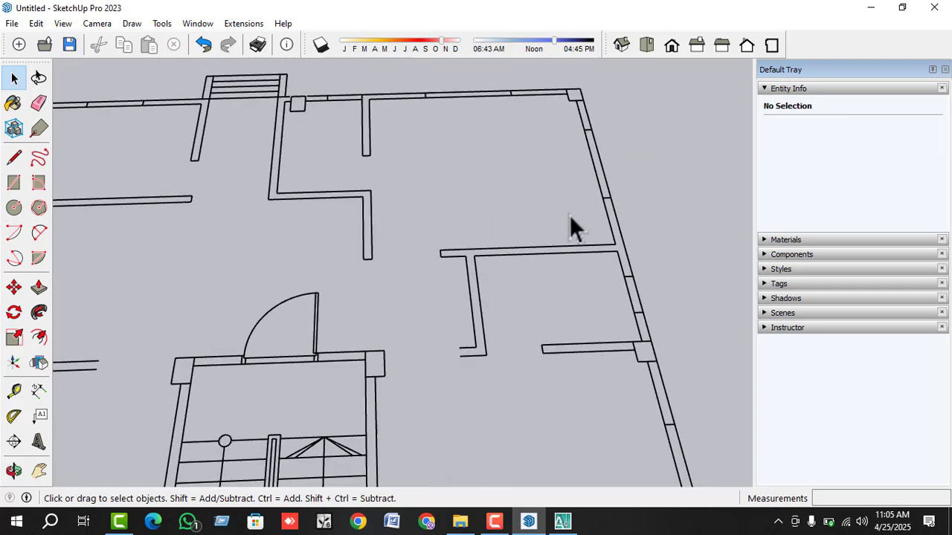
# - Set the Default Tray to auto-hide
pyautogui.scroll(-4, 550, 178)
pyautogui.scroll(2, 394, 246)
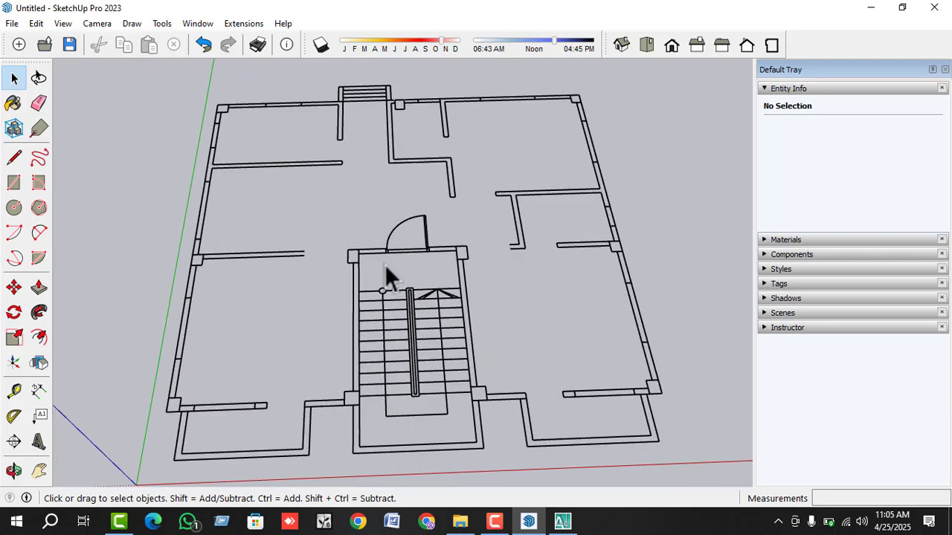
pyautogui.scroll(-1, 384, 265)
pyautogui.scroll(-1, 386, 194)
pyautogui.scroll(1, 338, 383)
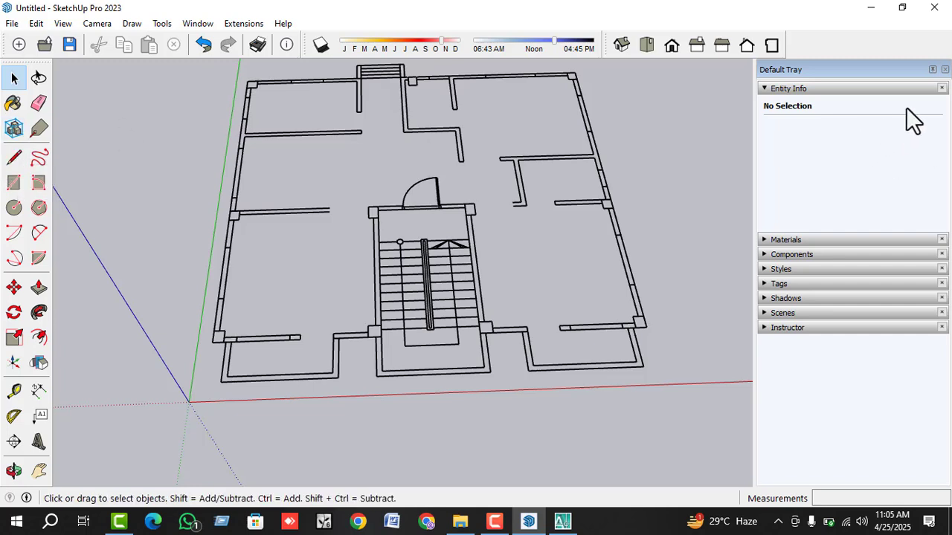
pyautogui.click(932, 70)
pyautogui.scroll(-3, 214, 314)
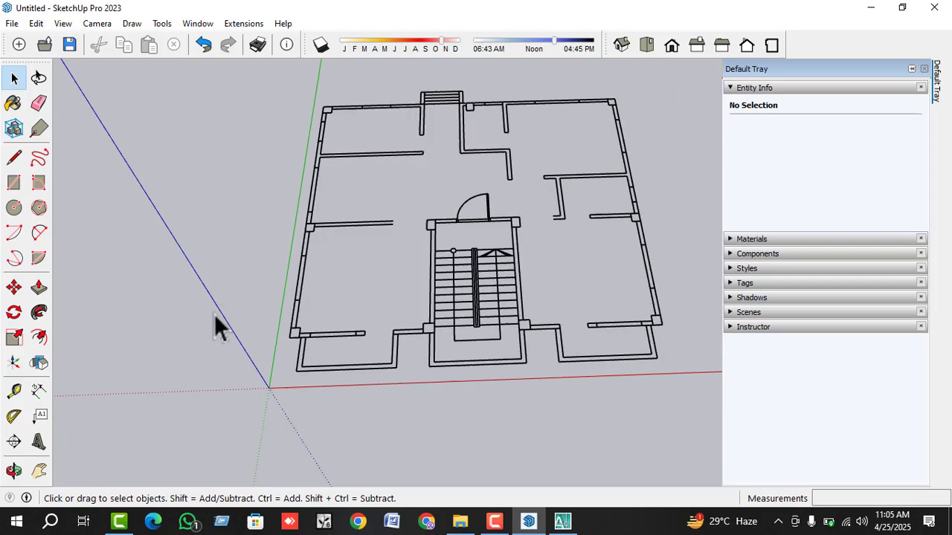
pyautogui.scroll(3, 593, 250)
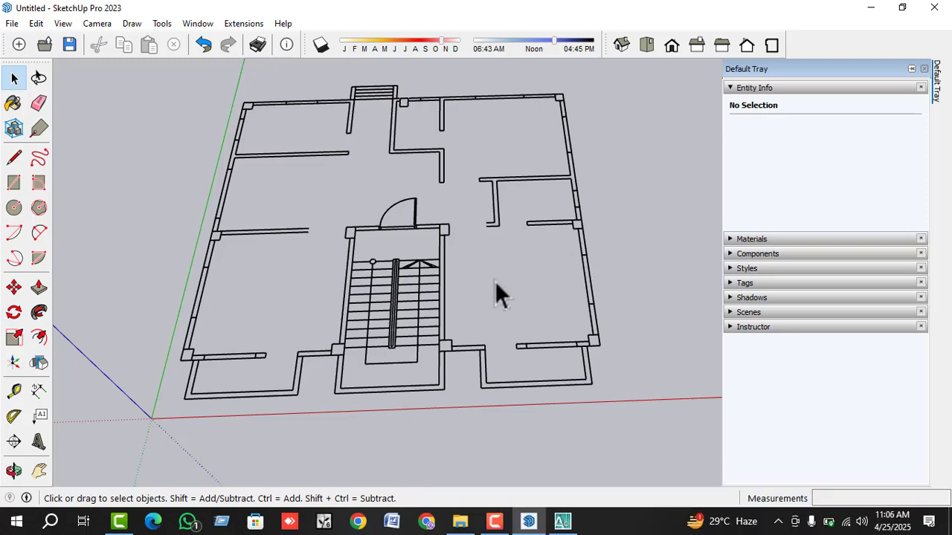
pyautogui.scroll(-1, 489, 312)
pyautogui.scroll(2, 458, 276)
pyautogui.scroll(-1, 503, 325)
pyautogui.moveTo(503, 325); pyautogui.dragTo(471, 334, button='middle')
pyautogui.scroll(-1, 490, 324)
pyautogui.scroll(1, 445, 322)
pyautogui.scroll(-1, 467, 333)
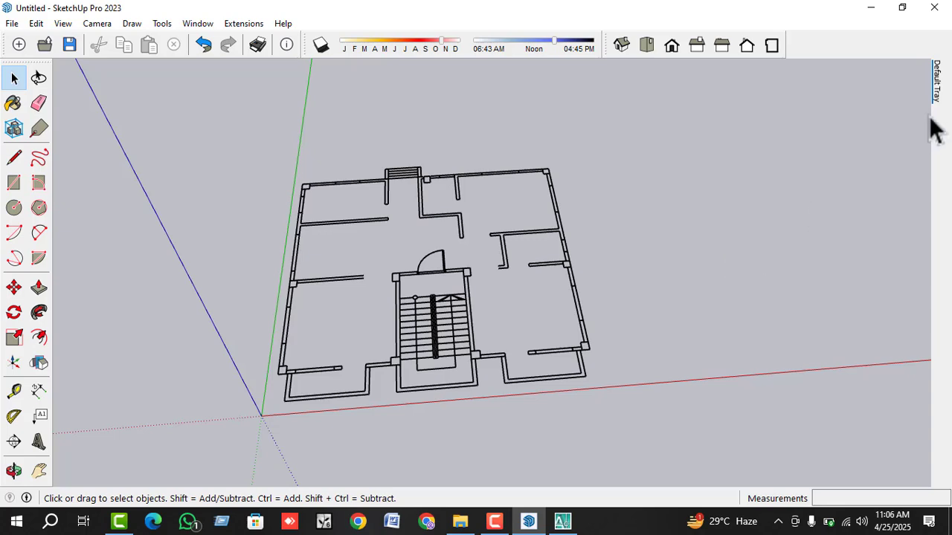
# - Pin the Default Tray open and return it to auto-hide
pyautogui.moveTo(938, 95)
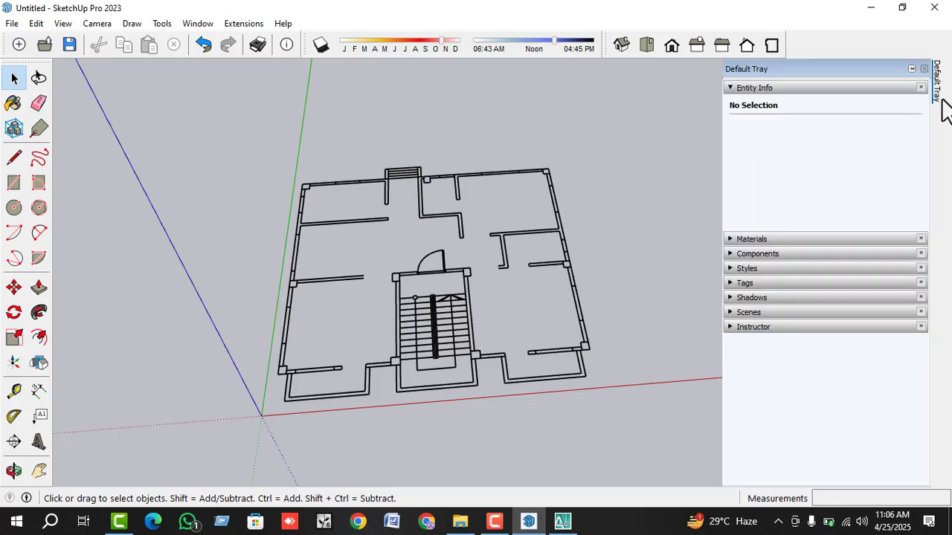
pyautogui.click(913, 67)
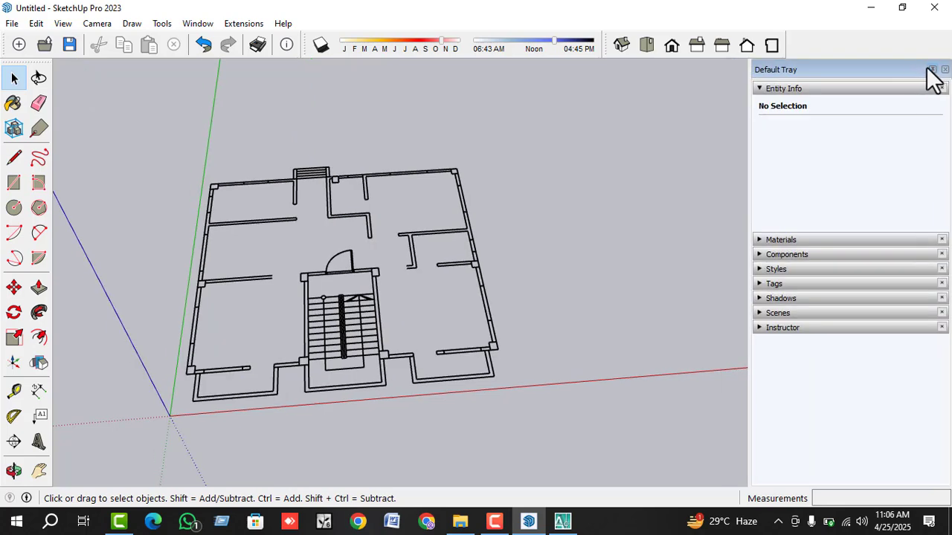
pyautogui.click(932, 69)
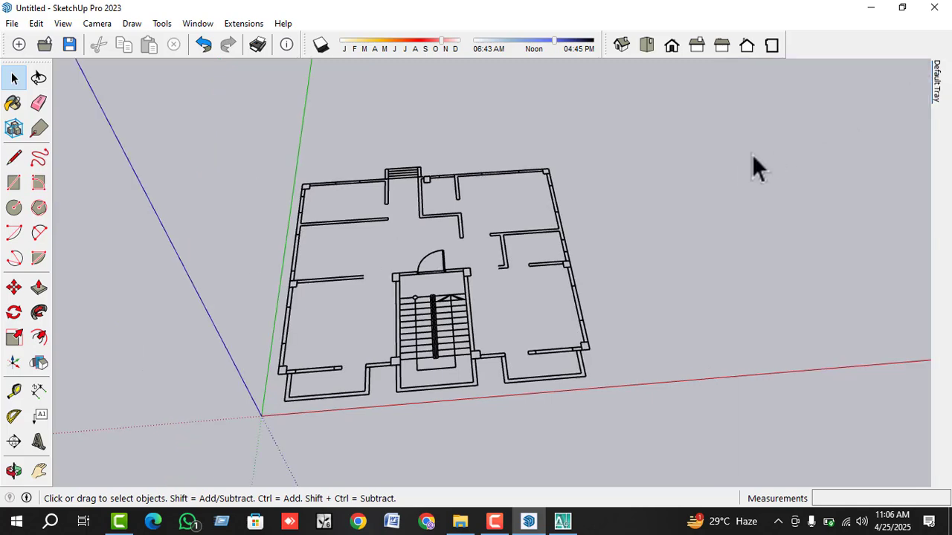
# - With the Line tool, trace the 1' left edge of the column at the stairwell's front-left corner to form the column and adjoining wall faces
pyautogui.scroll(-1, 554, 241)
pyautogui.scroll(1, 428, 335)
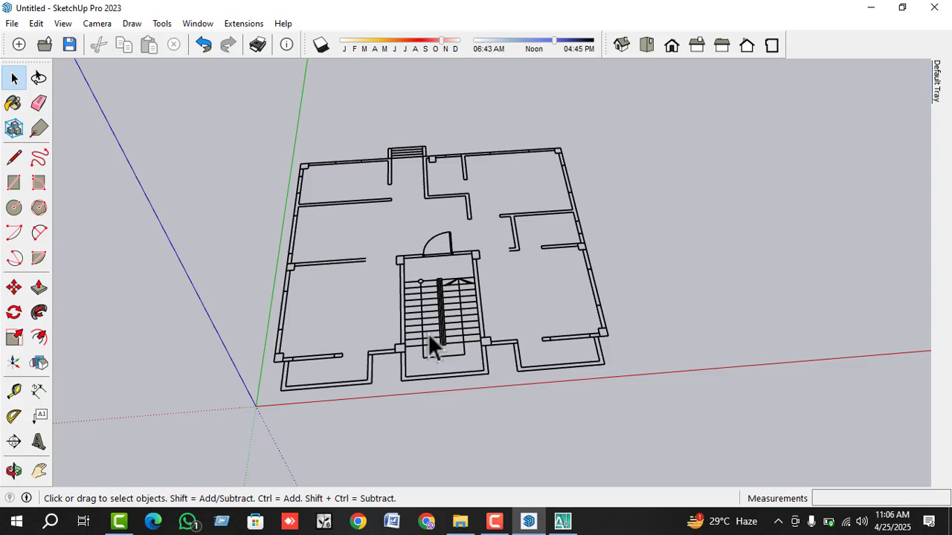
pyautogui.scroll(2, 429, 330)
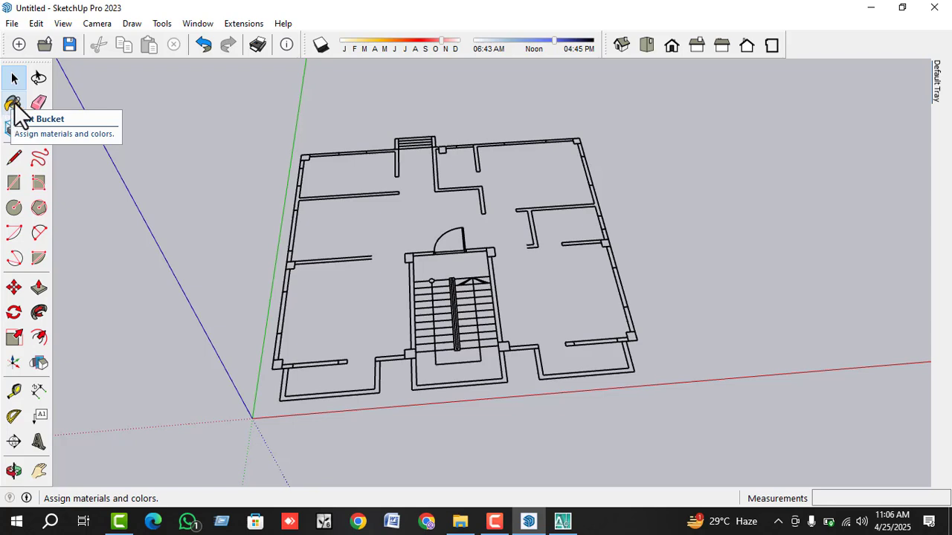
pyautogui.click(15, 158)
pyautogui.scroll(2, 361, 394)
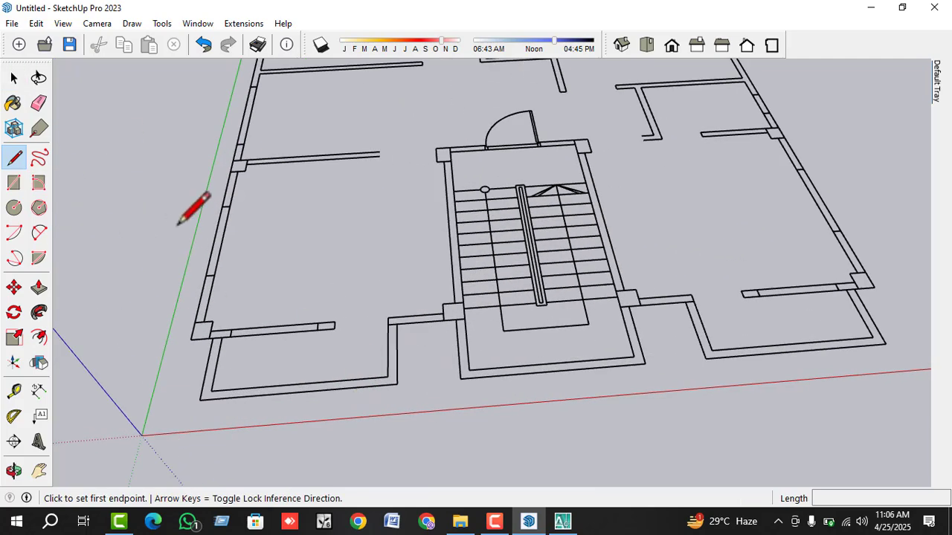
pyautogui.scroll(1, 442, 364)
pyautogui.scroll(1, 574, 337)
pyautogui.scroll(1, 521, 338)
pyautogui.scroll(-1, 454, 357)
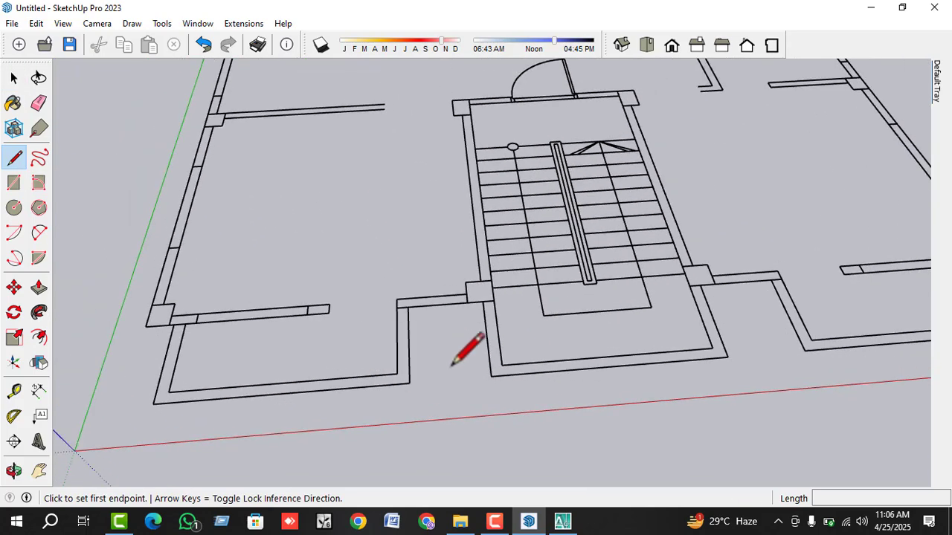
pyautogui.scroll(2, 495, 312)
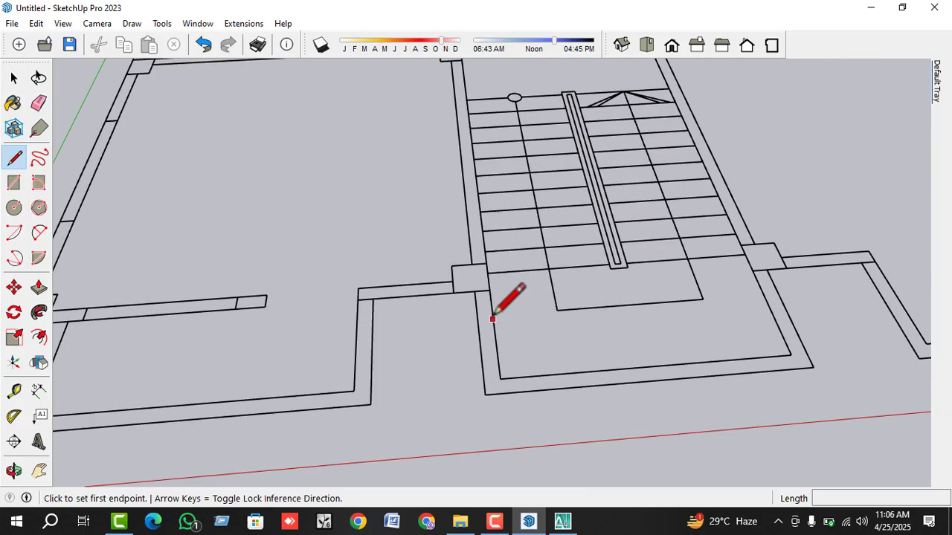
pyautogui.click(452, 265)
pyautogui.click(453, 292)
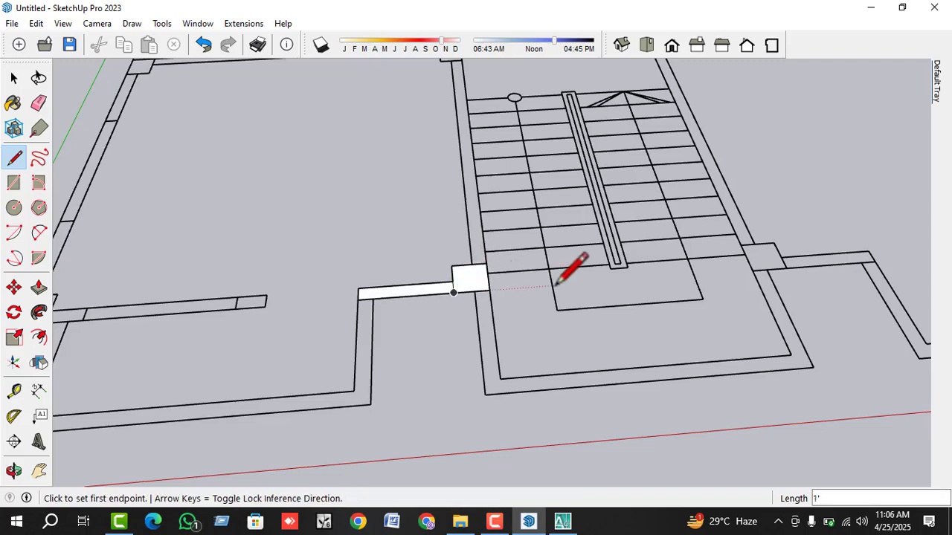
# - Draw a 5" line across the wall at the front-left balcony's inner corner to form the balcony wall face
pyautogui.scroll(-1, 521, 282)
pyautogui.scroll(1, 416, 305)
pyautogui.click(413, 286)
pyautogui.click(421, 279)
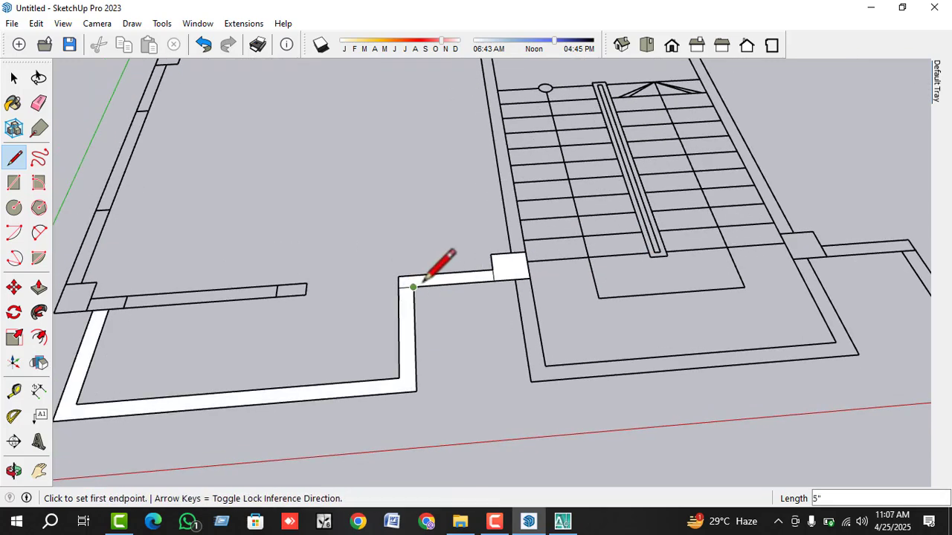
# - Trace the 5" free end and the adjacent opening edge of the front-left room's balcony wall to form its wall and opening faces
pyautogui.scroll(-1, 323, 291)
pyautogui.scroll(2, 357, 284)
pyautogui.click(357, 283)
pyautogui.click(358, 290)
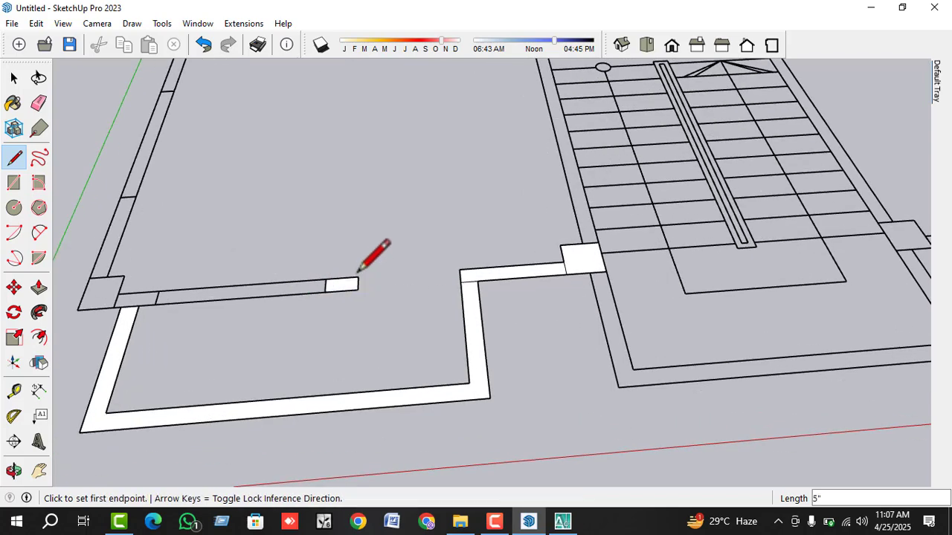
pyautogui.click(325, 291)
pyautogui.scroll(-1, 347, 279)
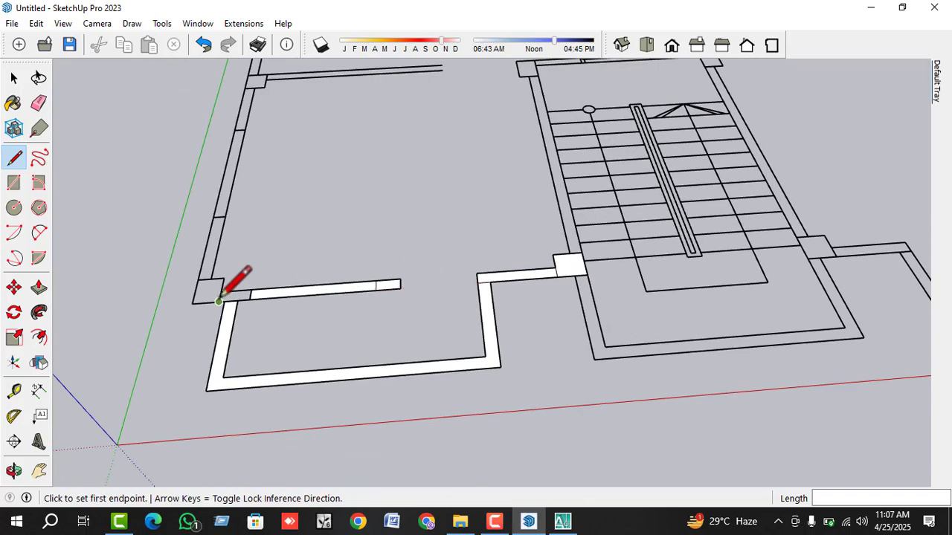
# - With the Line tool, trace the short edges around the plan's front-left corner column to form the column and adjoining wall faces
pyautogui.scroll(1, 245, 294)
pyautogui.click(262, 287)
pyautogui.click(223, 290)
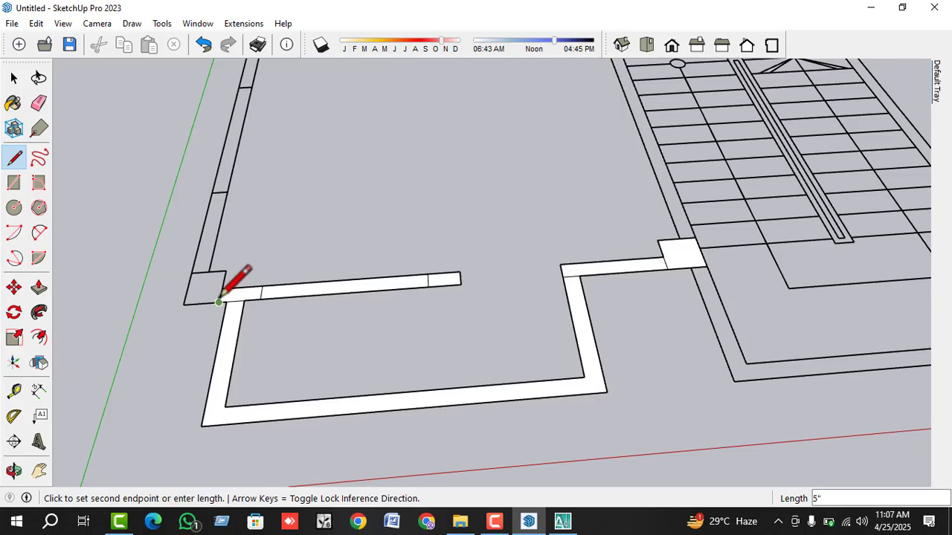
pyautogui.click(221, 302)
pyautogui.click(208, 272)
pyautogui.click(192, 273)
pyautogui.scroll(-2, 227, 385)
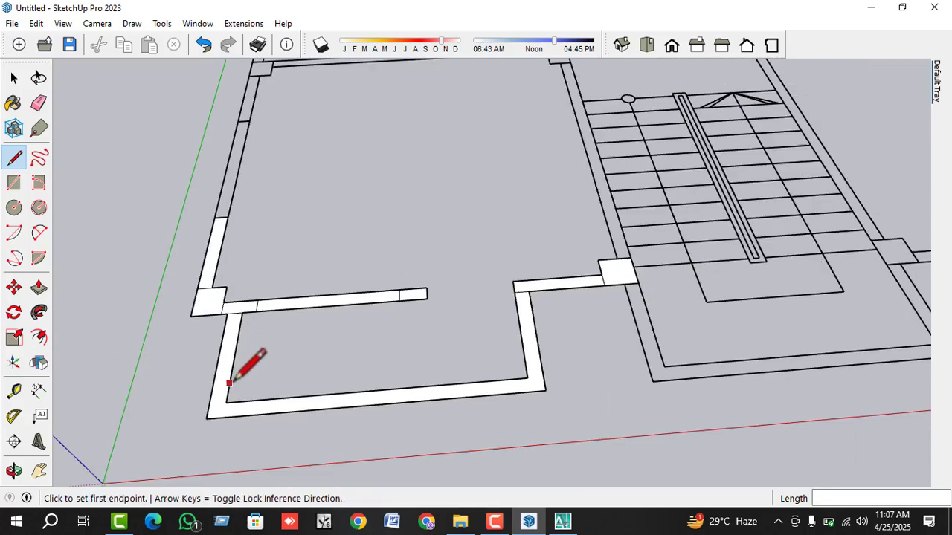
# - Draw 5" lines across the left outer wall at the front window's edge and the middle column's front side to form window, wall and column faces
pyautogui.scroll(1, 228, 239)
pyautogui.click(228, 238)
pyautogui.click(214, 239)
pyautogui.scroll(-2, 223, 327)
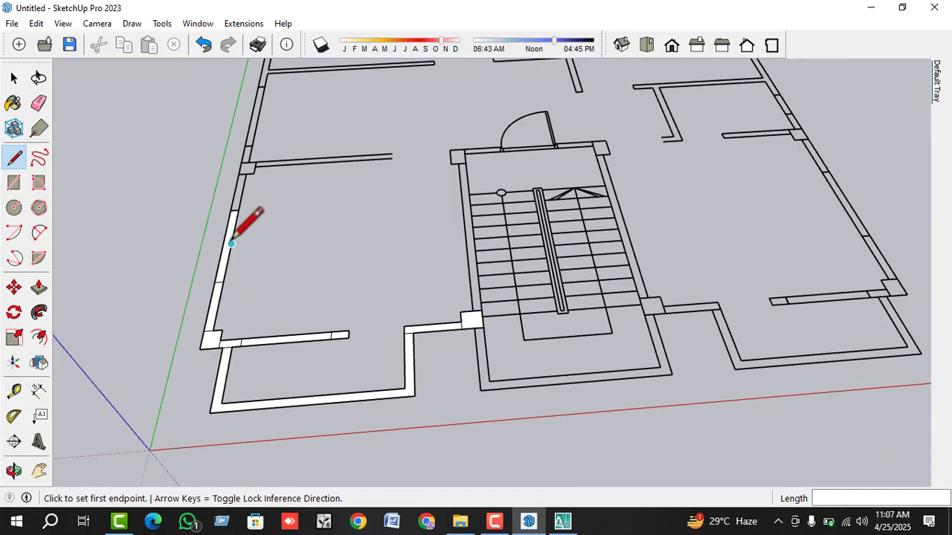
pyautogui.scroll(2, 249, 157)
pyautogui.click(250, 161)
pyautogui.click(239, 160)
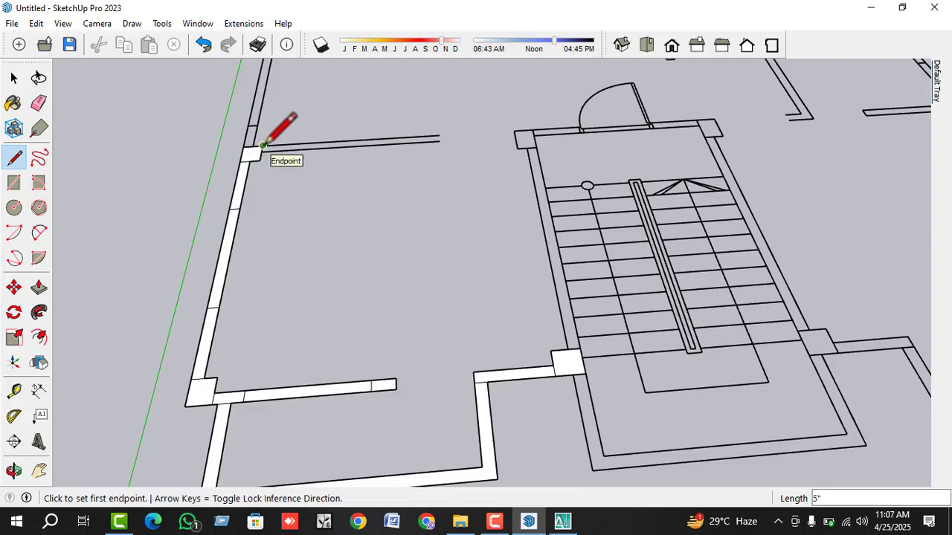
# - Trace the left wall's middle column edges and the 5" free end of its adjoining partition to form the partition and wall faces
pyautogui.click(262, 147)
pyautogui.click(262, 152)
pyautogui.scroll(-1, 253, 212)
pyautogui.scroll(2, 251, 152)
pyautogui.click(253, 162)
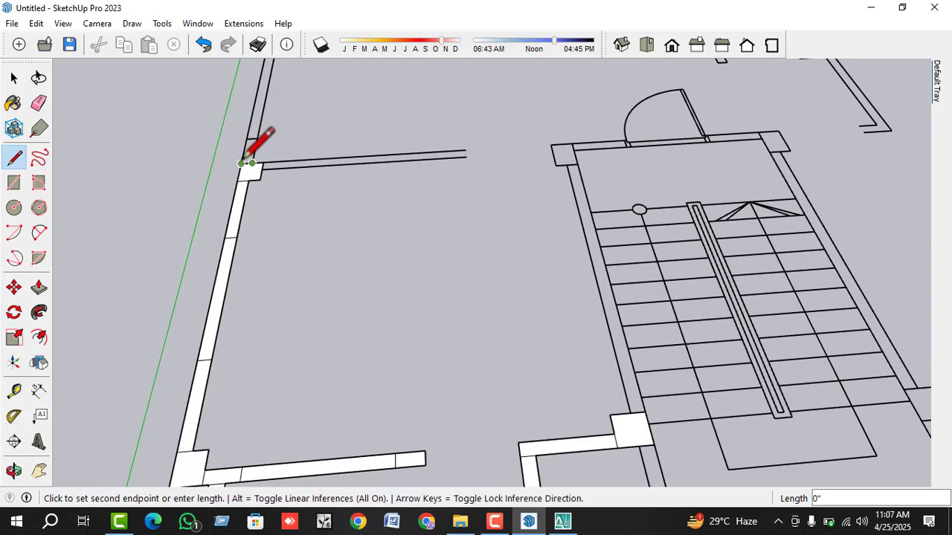
pyautogui.click(243, 163)
pyautogui.click(464, 149)
pyautogui.click(465, 155)
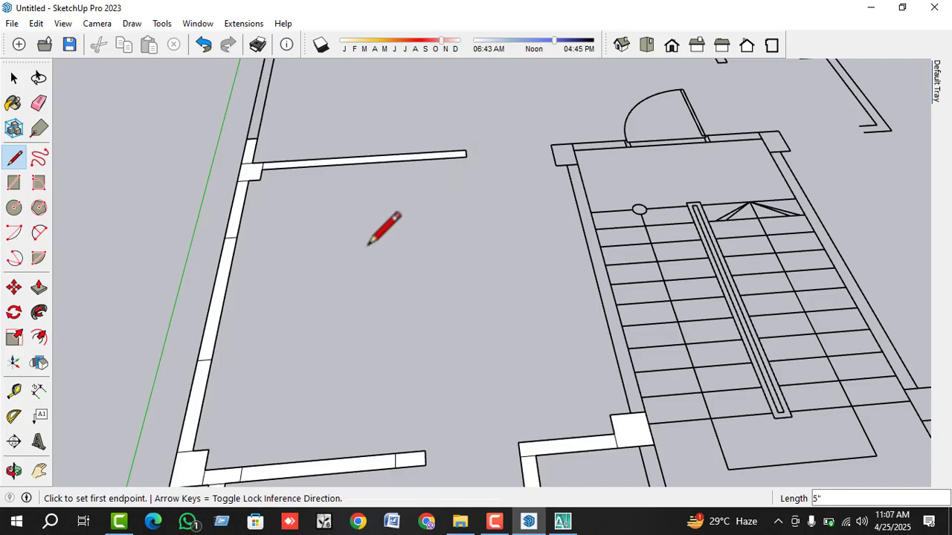
# - Draw 5" lines across the left wall at both ends of the window behind the middle column to form window, wall and rear partition faces
pyautogui.scroll(-2, 371, 216)
pyautogui.scroll(2, 310, 149)
pyautogui.click(280, 180)
pyautogui.click(271, 179)
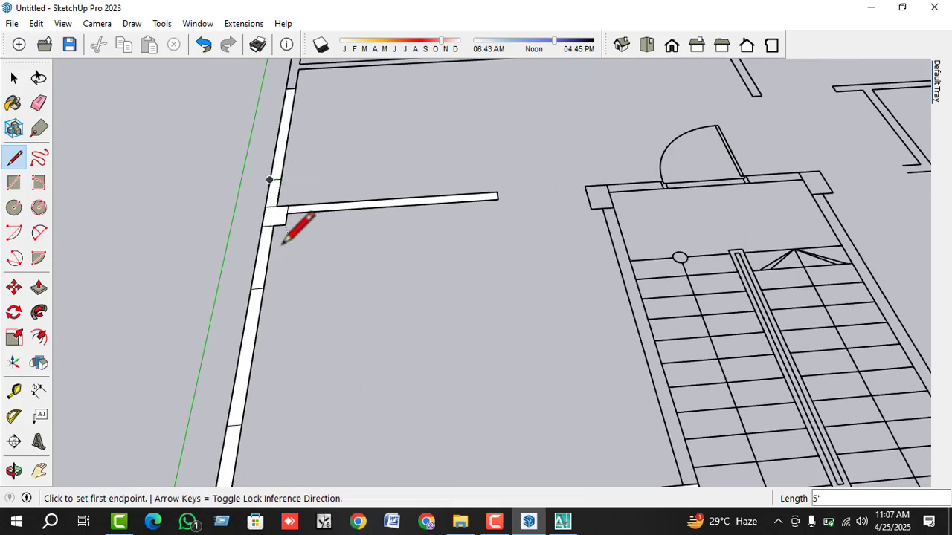
pyautogui.scroll(-2, 280, 230)
pyautogui.scroll(2, 302, 85)
pyautogui.click(287, 131)
pyautogui.click(292, 109)
pyautogui.scroll(-2, 308, 221)
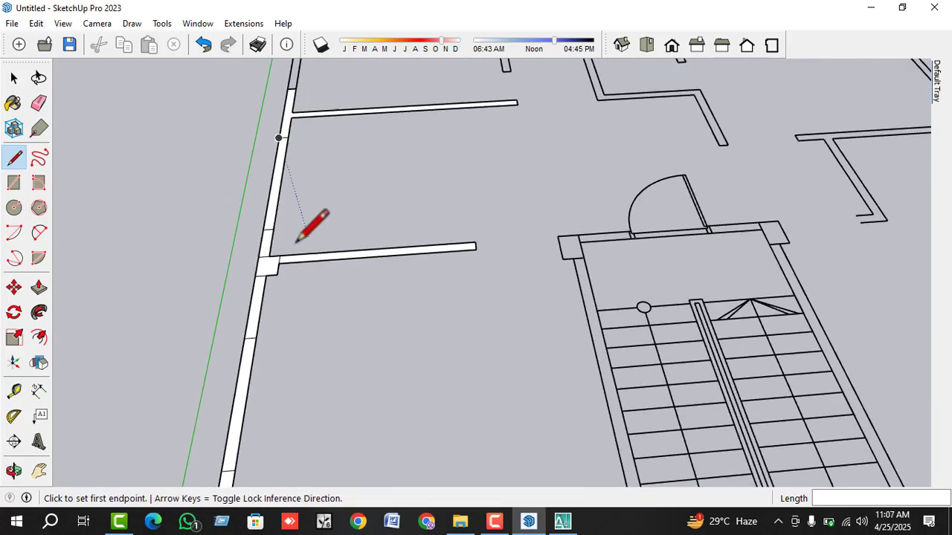
# - Draw lines across the left wall at its rearmost window and at the rear-left corner column to form the window, wall and column faces
pyautogui.scroll(2, 320, 81)
pyautogui.click(294, 109)
pyautogui.click(286, 110)
pyautogui.scroll(-2, 277, 305)
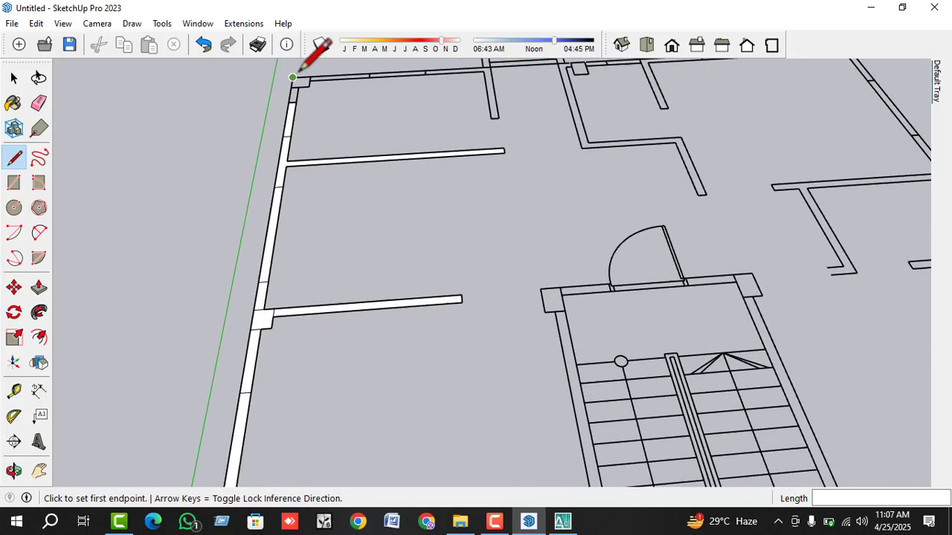
pyautogui.scroll(2, 301, 74)
pyautogui.click(290, 89)
pyautogui.click(296, 88)
pyautogui.scroll(-2, 244, 187)
# - Trace the rear-left column's side and draw 5" lines at both ends of the adjacent rear window to form window, wall and partition faces
pyautogui.scroll(3, 321, 80)
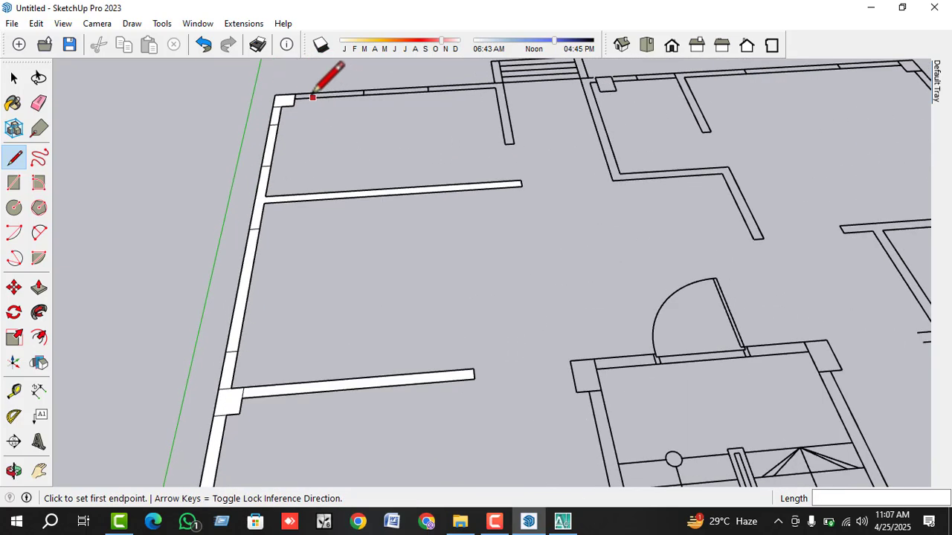
pyautogui.click(292, 97)
pyautogui.click(295, 98)
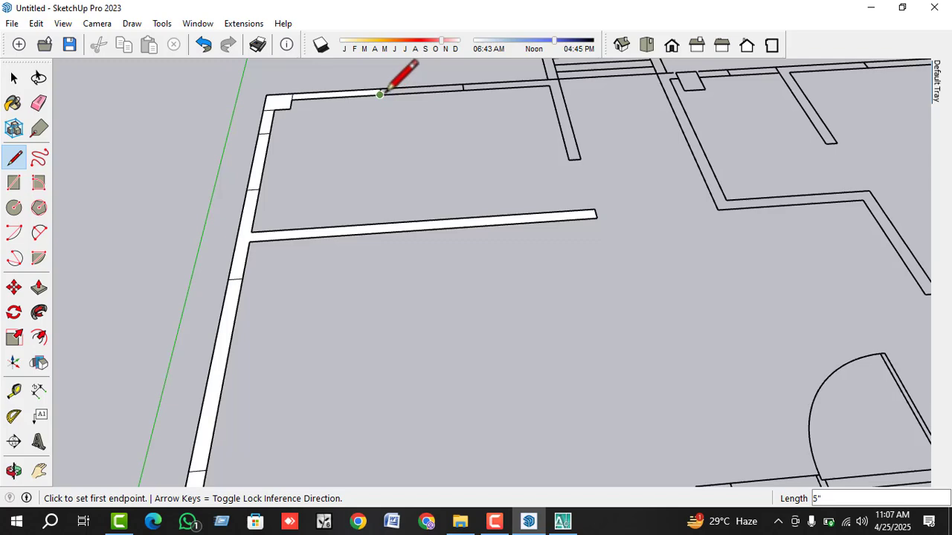
pyautogui.click(382, 94)
pyautogui.click(381, 88)
pyautogui.scroll(-2, 254, 228)
pyautogui.scroll(-2, 639, 136)
pyautogui.scroll(2, 394, 134)
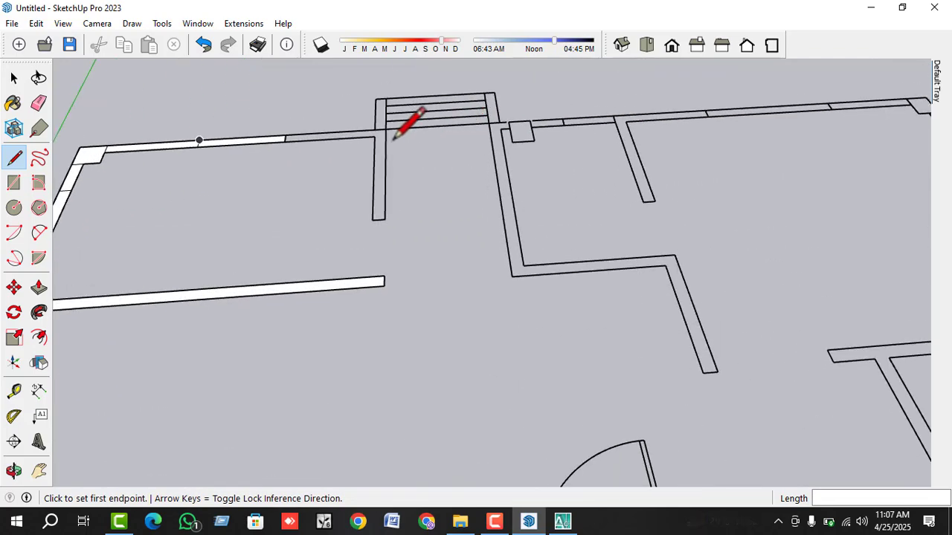
pyautogui.scroll(2, 296, 140)
pyautogui.click(268, 139)
pyautogui.click(269, 134)
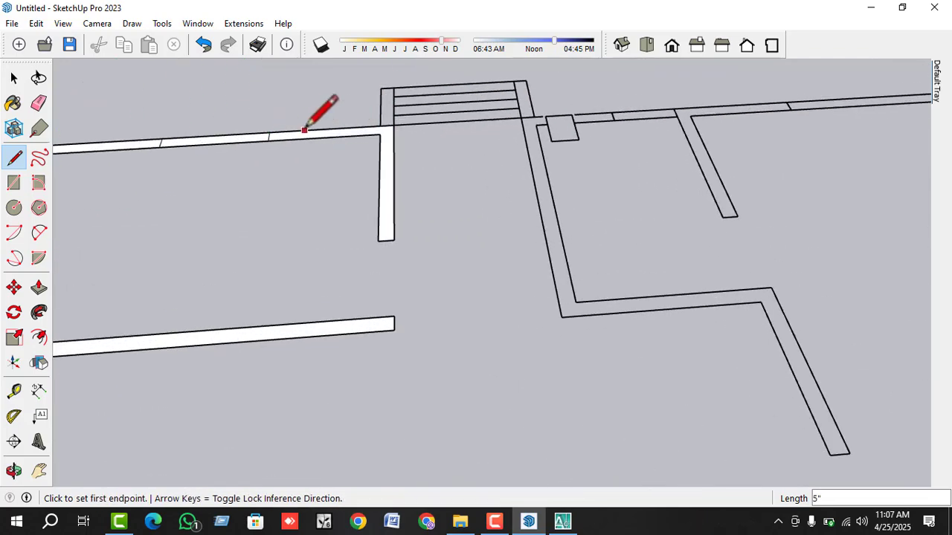
pyautogui.press('space')
# - With the Rectangle tool, cover the rear wall's middle column and the short wall piece beside it to form column and wall faces
pyautogui.scroll(-2, 312, 134)
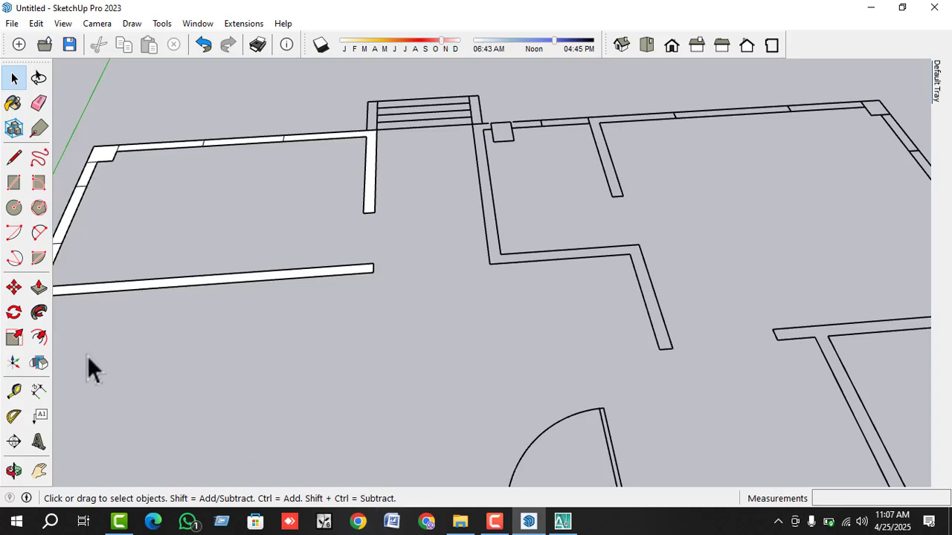
pyautogui.click(14, 183)
pyautogui.scroll(-1, 334, 310)
pyautogui.scroll(3, 465, 154)
pyautogui.scroll(1, 463, 154)
pyautogui.click(434, 157)
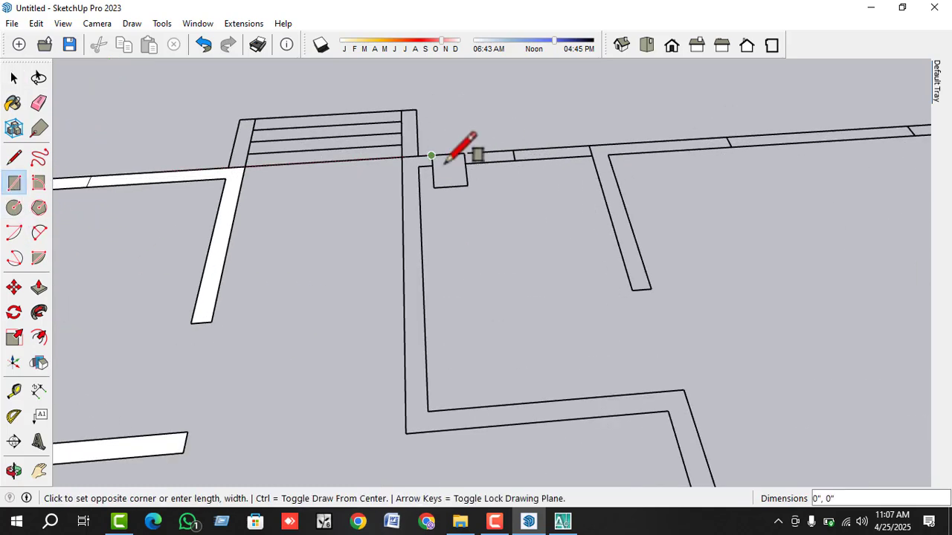
pyautogui.click(467, 188)
pyautogui.scroll(2, 424, 158)
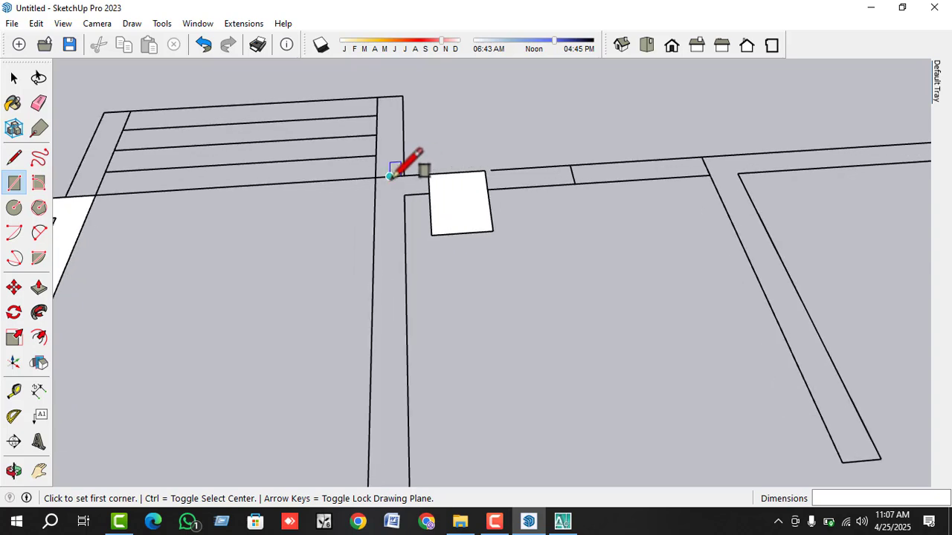
pyautogui.click(378, 178)
pyautogui.click(429, 193)
pyautogui.scroll(-1, 292, 288)
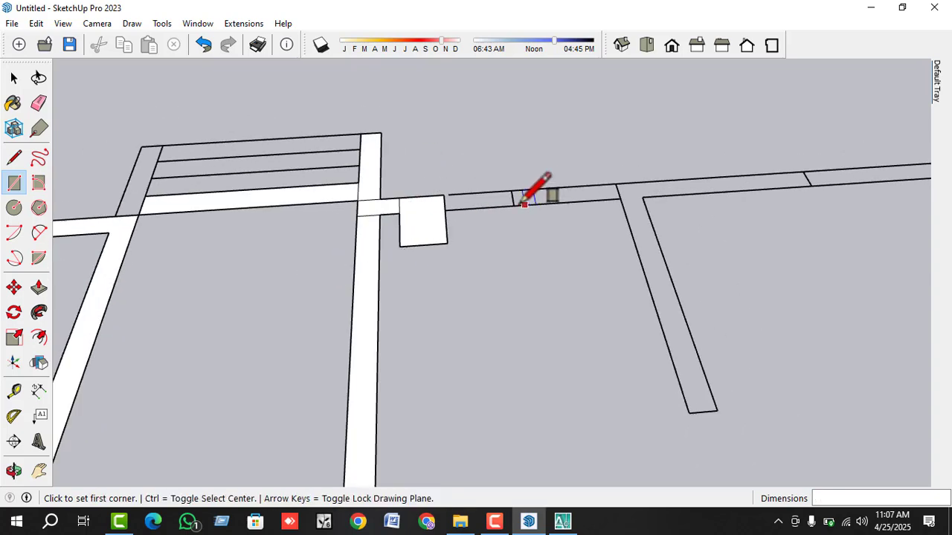
# - Draw a rectangle about 1' 3 9/16" by 5" between the rear wall's middle column and the next window to close the wall gap
pyautogui.scroll(2, 515, 206)
pyautogui.scroll(3, 457, 181)
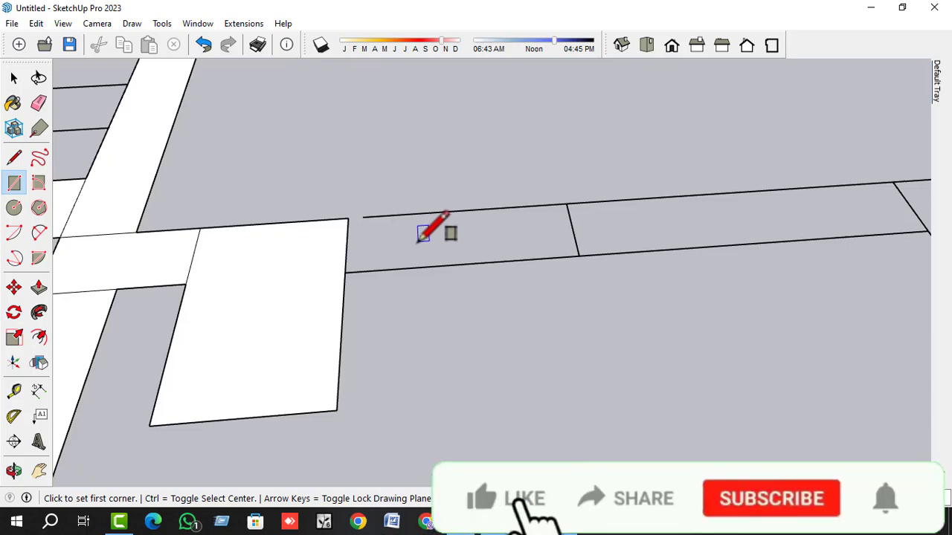
pyautogui.click(347, 218)
pyautogui.click(579, 255)
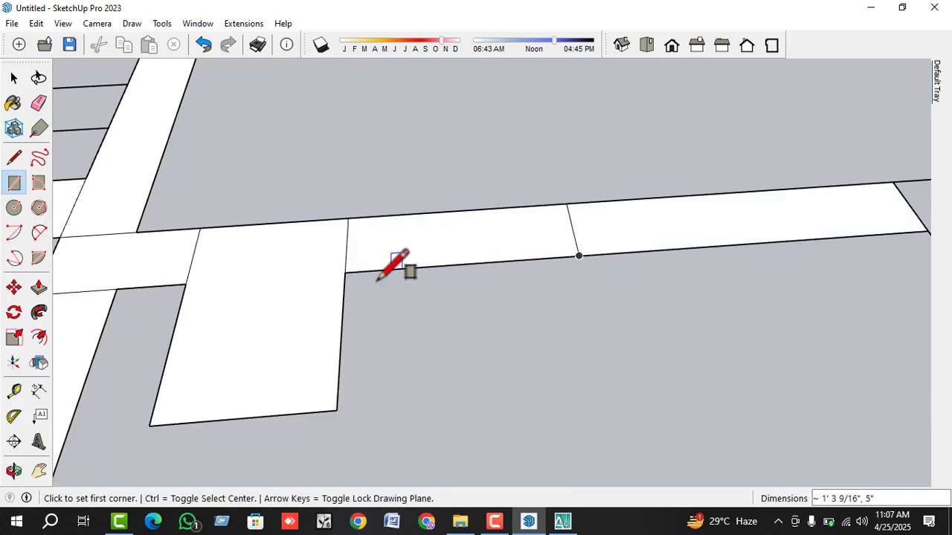
pyautogui.scroll(-3, 298, 291)
pyautogui.scroll(3, 630, 253)
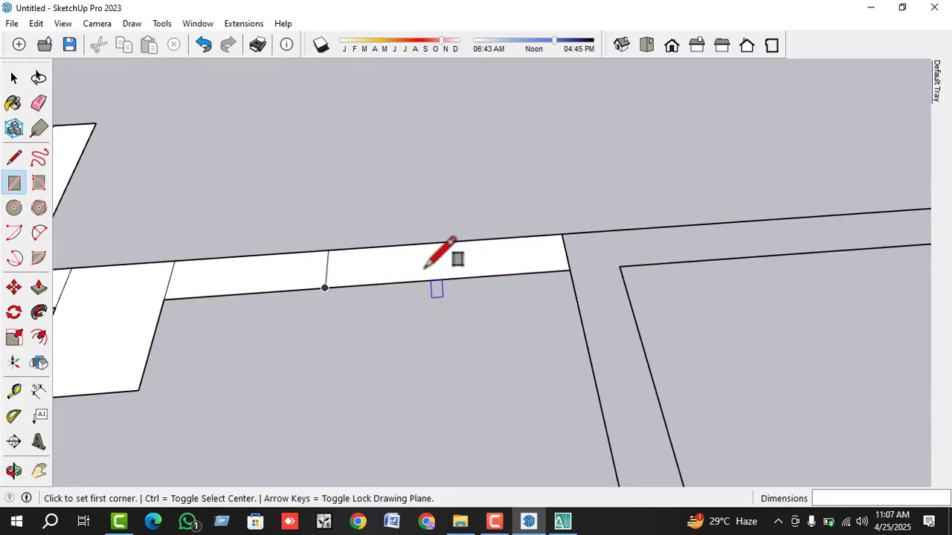
# - Draw rectangles over the large window in the right half of the rear wall and over the 1' by 10" rear-right corner column
pyautogui.scroll(-3, 468, 262)
pyautogui.scroll(-2, 476, 260)
pyautogui.click(674, 243)
pyautogui.scroll(-2, 364, 253)
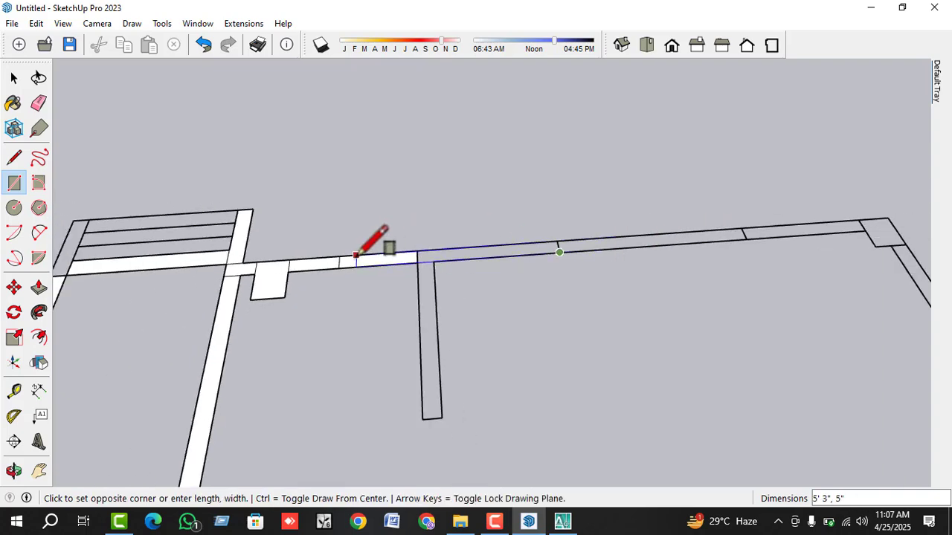
pyautogui.click(744, 227)
pyautogui.scroll(-2, 300, 236)
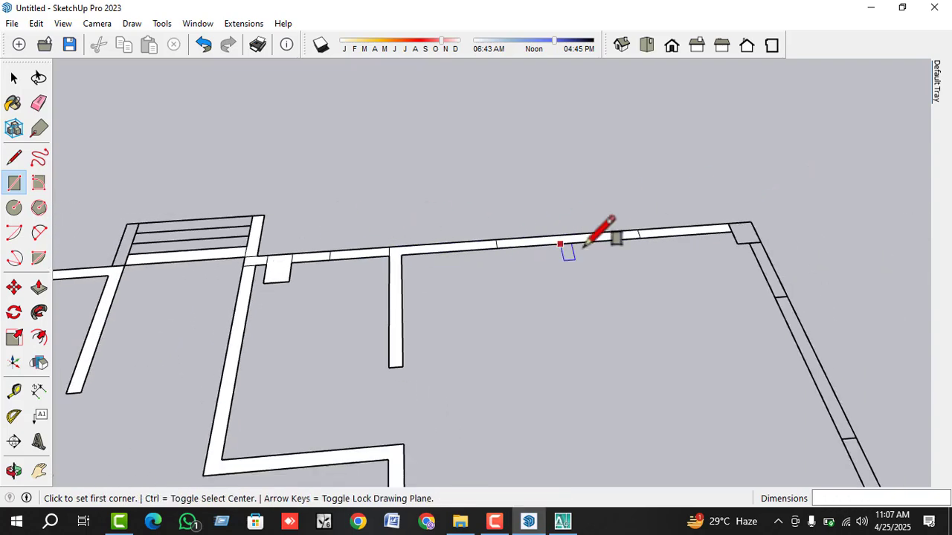
pyautogui.scroll(2, 733, 236)
pyautogui.click(726, 218)
pyautogui.click(768, 236)
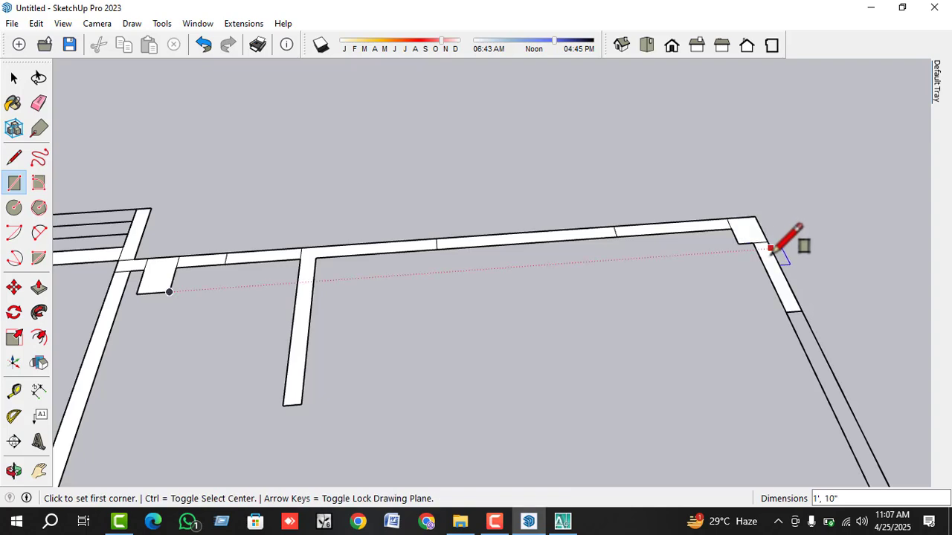
# - Draw 5" wide rectangles along the right outer wall over the rearmost window and the wall stretch up to the next window
pyautogui.scroll(-2, 760, 262)
pyautogui.scroll(1, 718, 276)
pyautogui.click(718, 277)
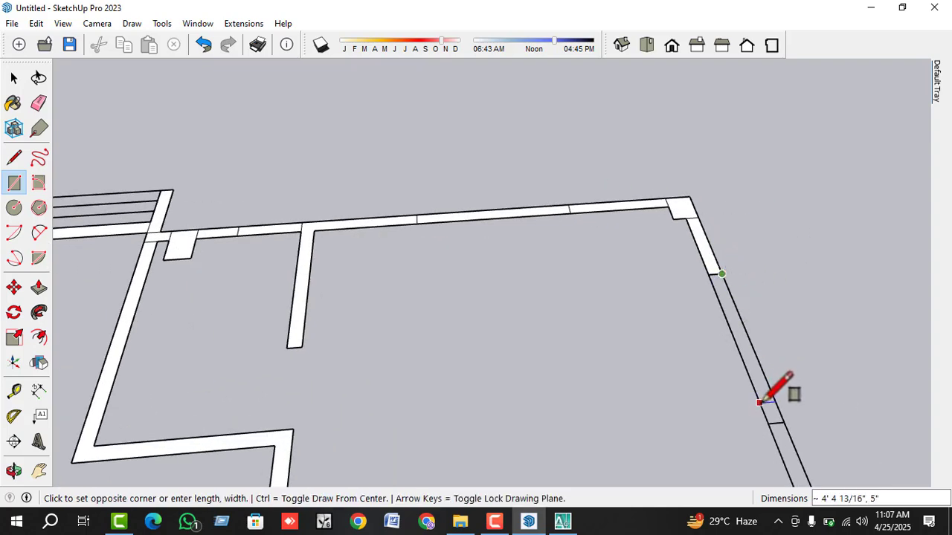
pyautogui.click(774, 420)
pyautogui.scroll(-2, 558, 238)
pyautogui.scroll(-1, 601, 151)
pyautogui.scroll(1, 691, 383)
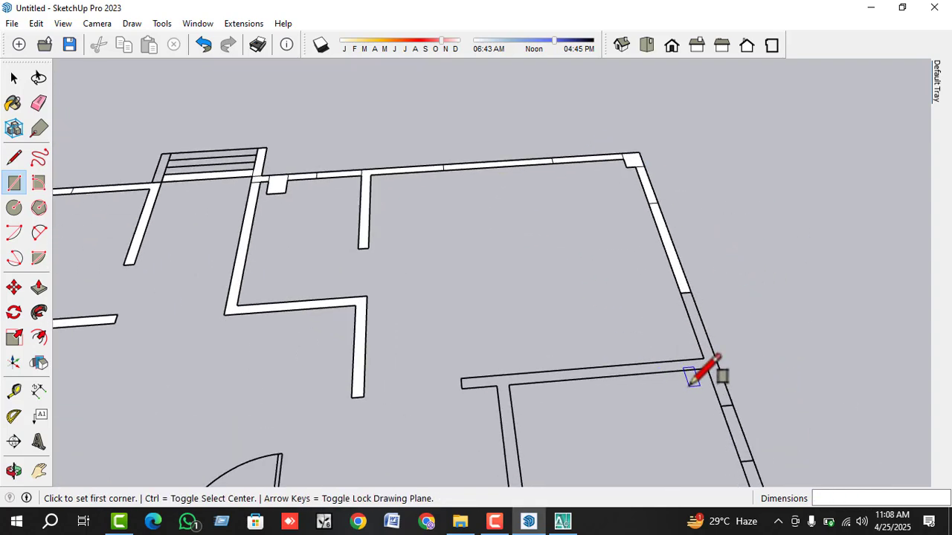
pyautogui.click(679, 293)
pyautogui.click(733, 405)
pyautogui.scroll(-2, 659, 163)
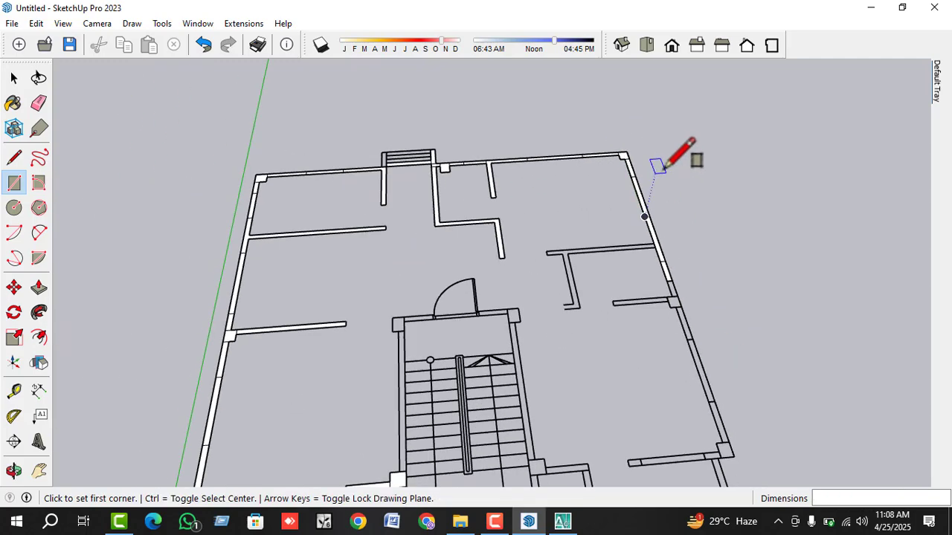
# - Draw rectangles over the right wall's 10" by 1' middle column and the front window, about 4' 11 5/8" by 5"
pyautogui.scroll(3, 661, 289)
pyautogui.click(654, 276)
pyautogui.click(673, 288)
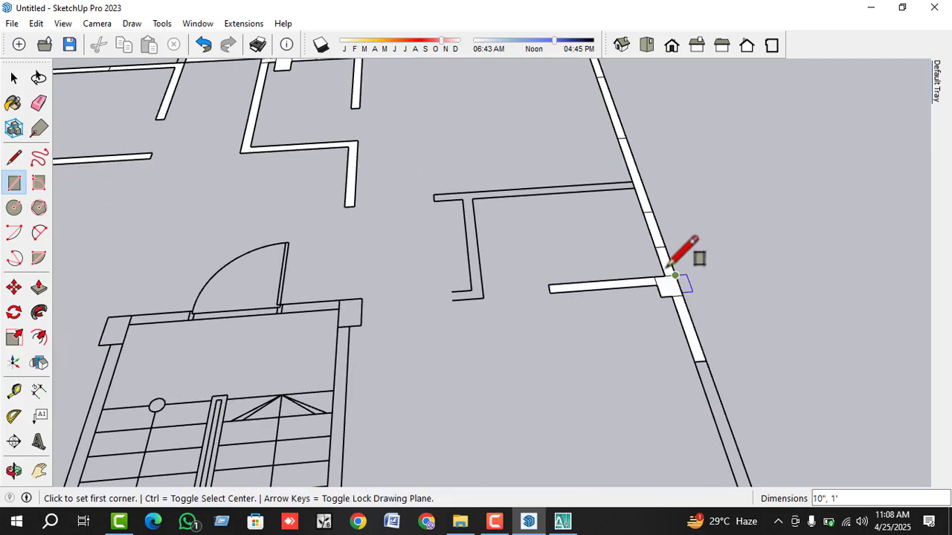
pyautogui.scroll(-2, 670, 327)
pyautogui.scroll(2, 661, 320)
pyautogui.click(655, 298)
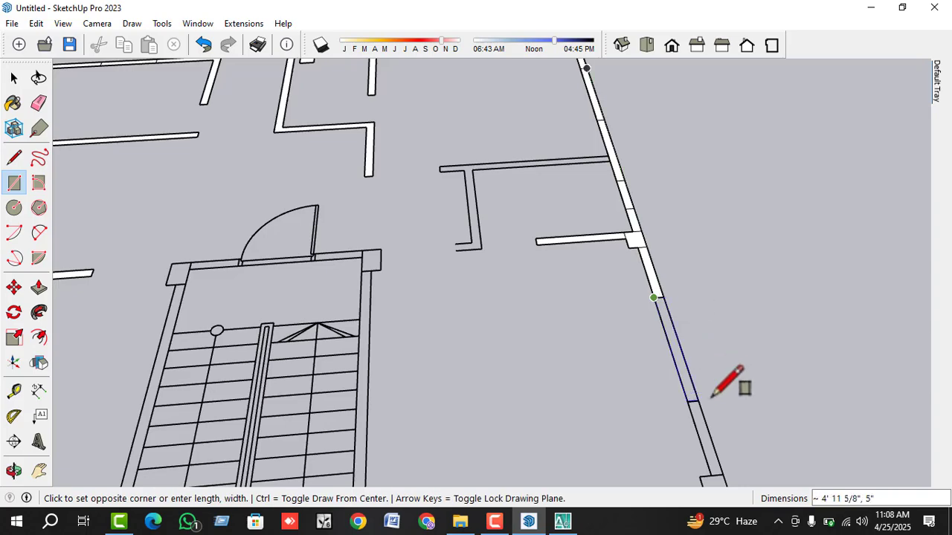
pyautogui.click(697, 400)
pyautogui.scroll(-2, 602, 175)
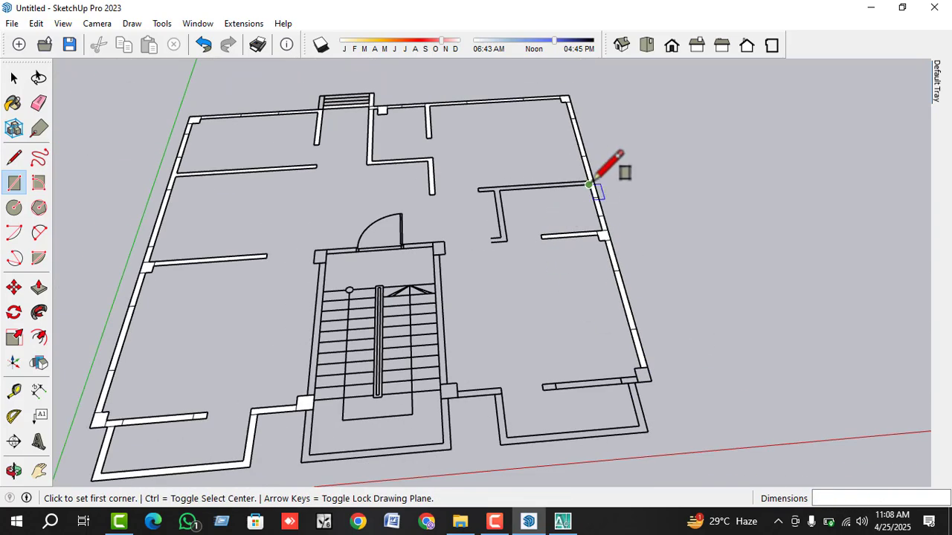
# - Draw rectangles over the 10" by 1' front-right corner column and the opening in the adjacent balcony-side wall to form their faces
pyautogui.scroll(3, 655, 324)
pyautogui.click(623, 312)
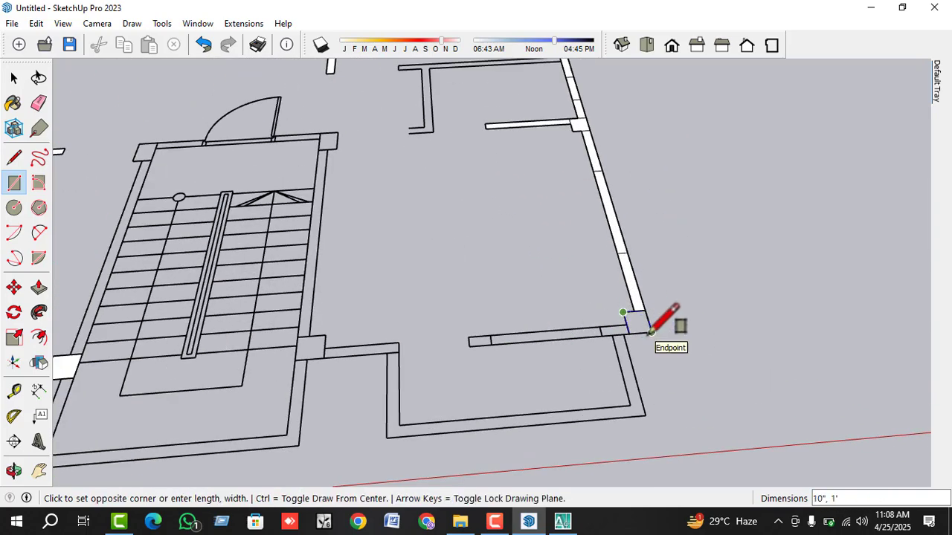
pyautogui.click(652, 332)
pyautogui.scroll(-2, 674, 321)
pyautogui.scroll(2, 595, 348)
pyautogui.click(632, 323)
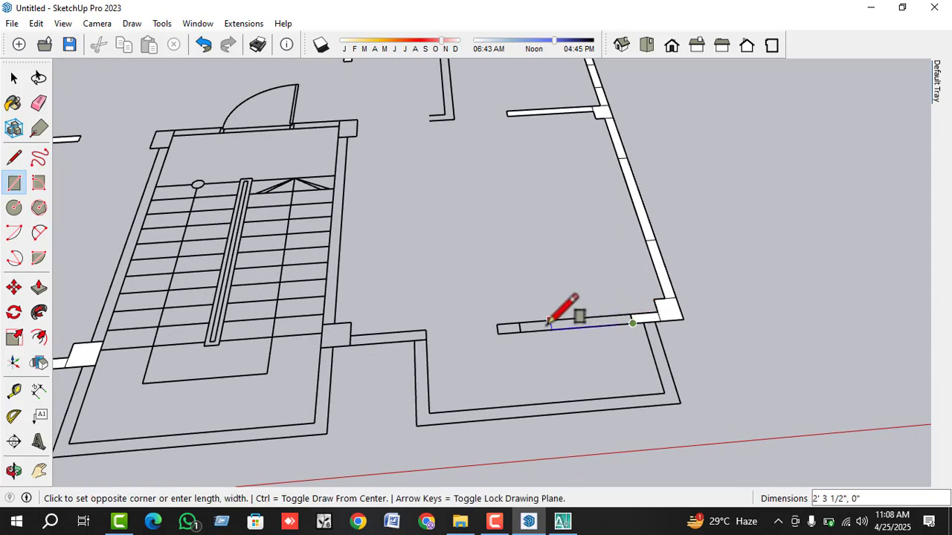
pyautogui.click(520, 323)
pyautogui.scroll(-2, 569, 297)
pyautogui.scroll(2, 606, 300)
pyautogui.press('space')
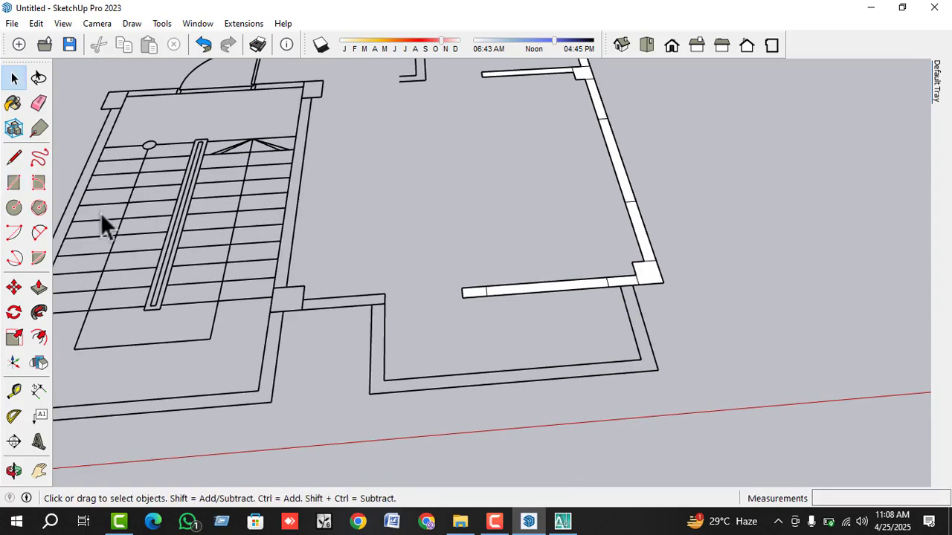
# - With the Line tool, trace the edge where the front-right balcony wall meets the room wall to form the balcony wall face
pyautogui.click(14, 157)
pyautogui.scroll(3, 629, 276)
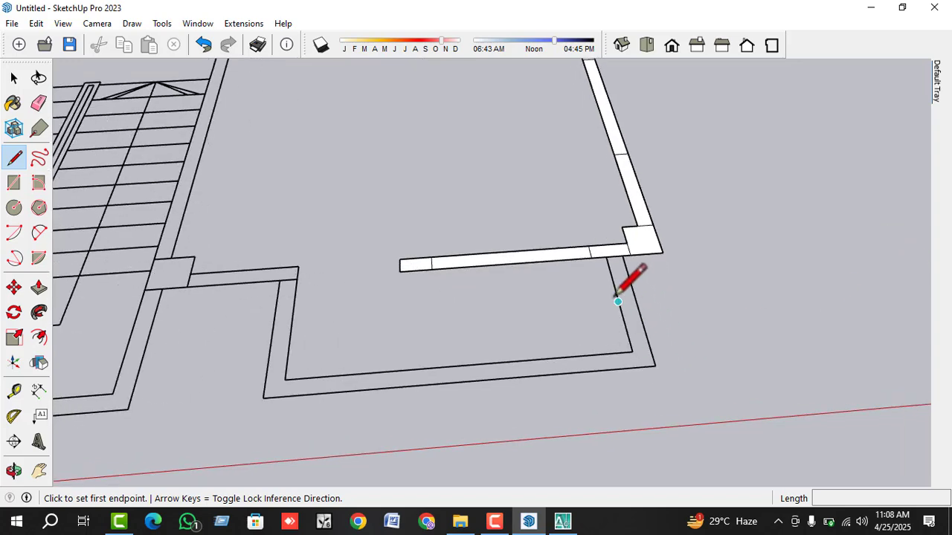
pyautogui.click(607, 246)
pyautogui.click(630, 245)
pyautogui.scroll(-2, 780, 247)
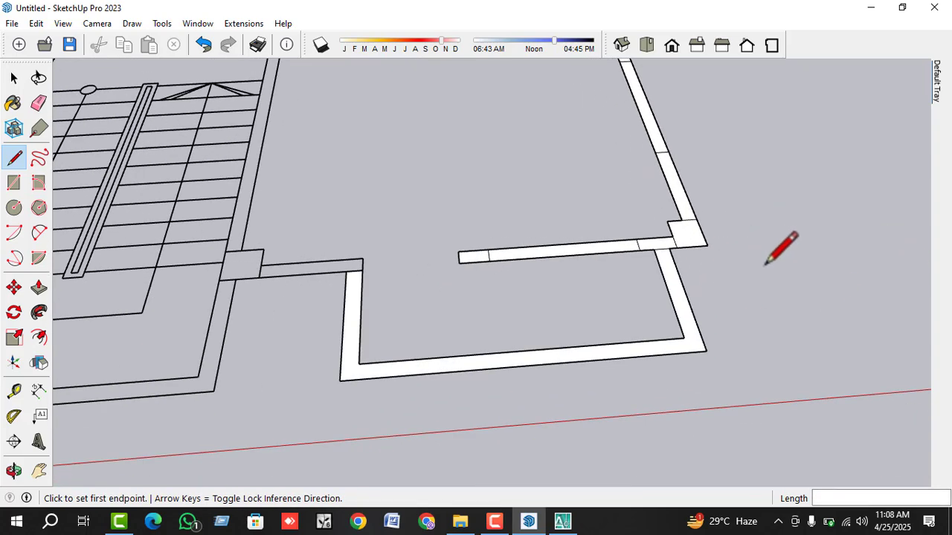
# - With the Line tool, close the right edge of the stairwell's front-right column to form the column and adjoining wall faces
pyautogui.scroll(1, 362, 302)
pyautogui.scroll(2, 361, 303)
pyautogui.click(389, 264)
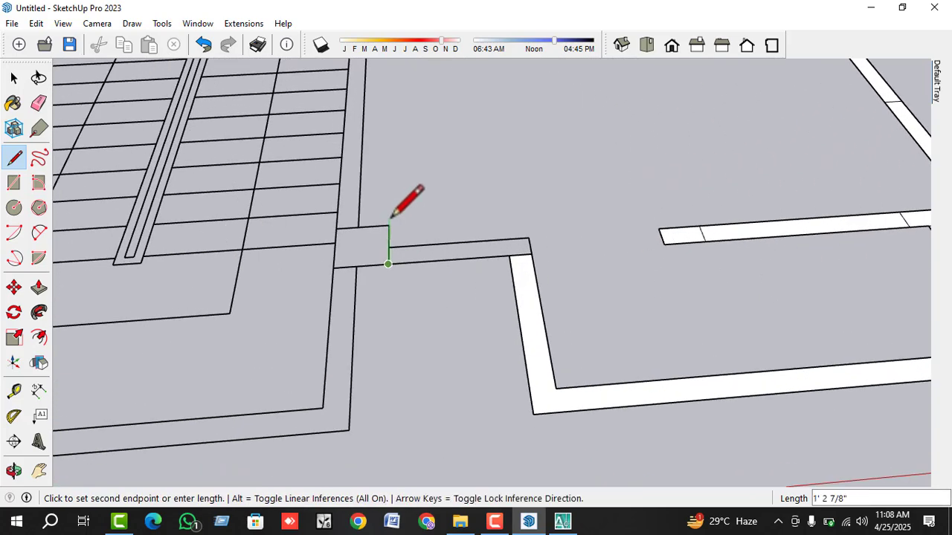
pyautogui.click(388, 225)
pyautogui.scroll(-5, 540, 232)
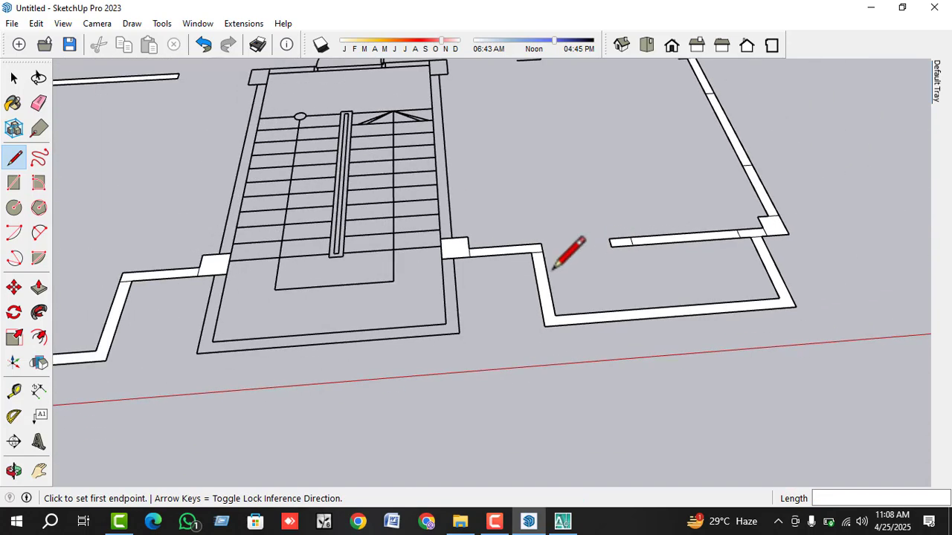
# - Trace the 10" edges of the two rear stairwell columns with the Line tool to form their faces
pyautogui.scroll(4, 479, 108)
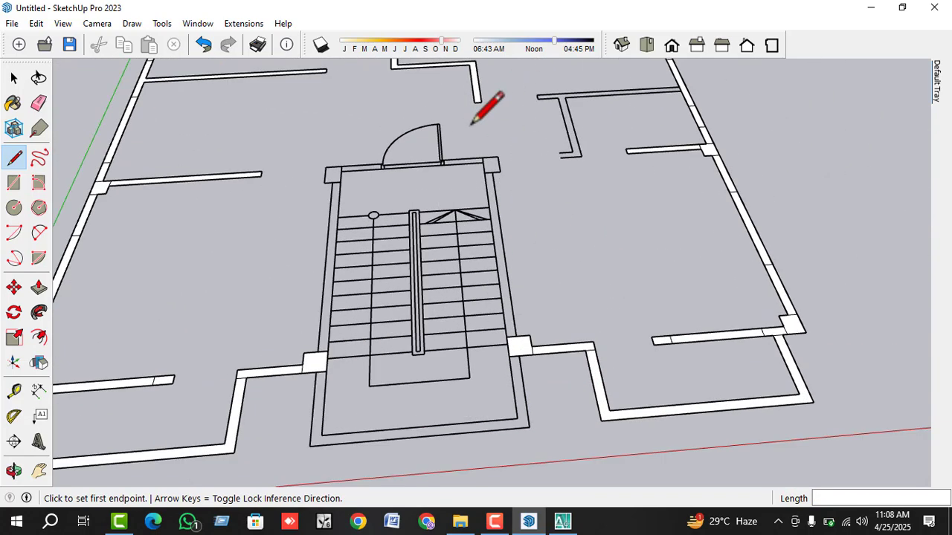
pyautogui.click(482, 154)
pyautogui.click(508, 155)
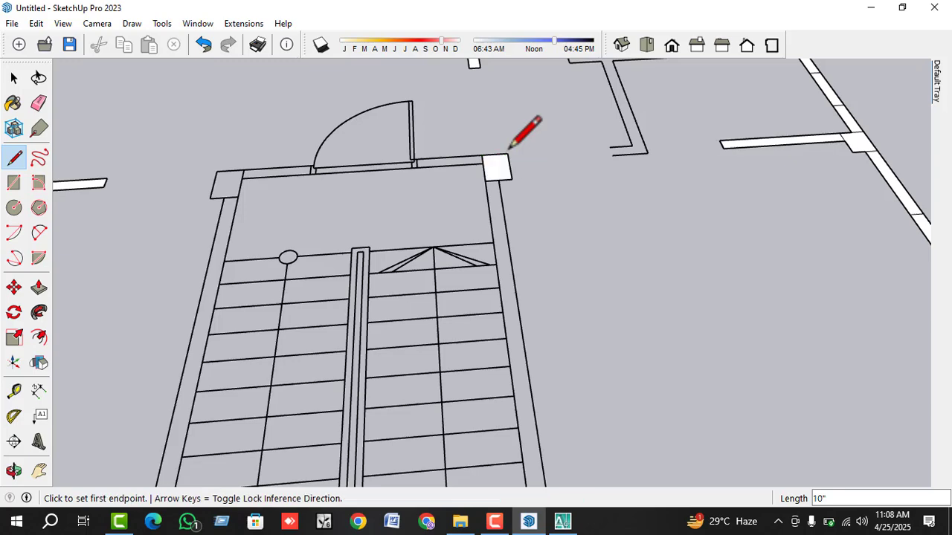
pyautogui.scroll(-3, 509, 153)
pyautogui.scroll(2, 354, 166)
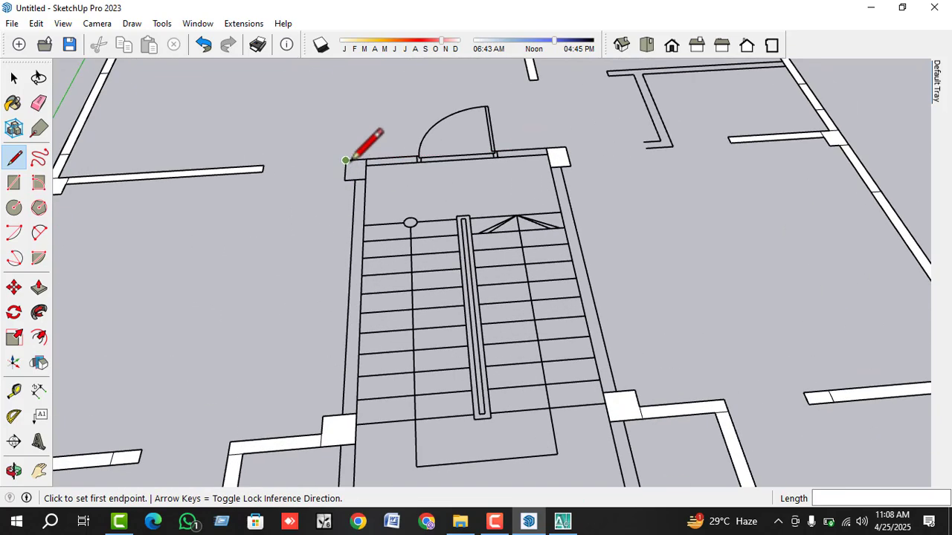
pyautogui.click(345, 159)
pyautogui.click(366, 159)
# - Trace the wall ends at the rear-left stairwell column to form the door-side wall and the 5" left stair wall faces
pyautogui.scroll(2, 369, 160)
pyautogui.click(364, 165)
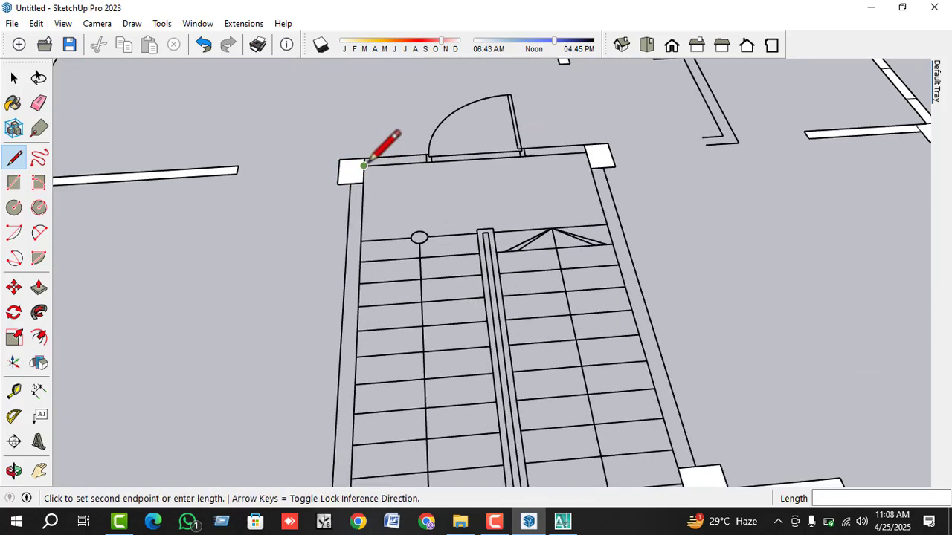
pyautogui.press('Escape')
pyautogui.scroll(-2, 376, 152)
pyautogui.scroll(3, 379, 160)
pyautogui.click(365, 174)
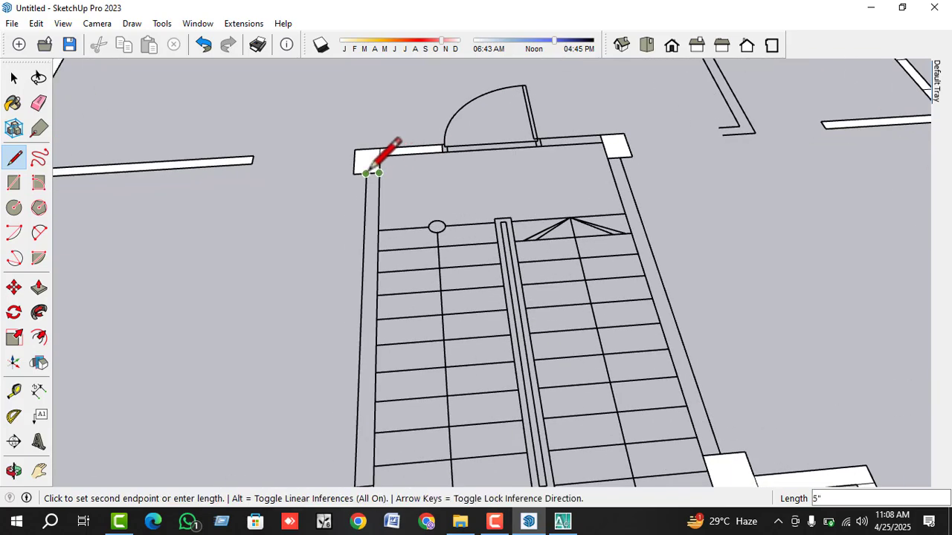
pyautogui.click(378, 173)
# - Trace the wall ends at the rear-right stairwell column to form the door-side wall and right stair wall faces
pyautogui.scroll(-2, 379, 172)
pyautogui.scroll(2, 560, 140)
pyautogui.click(582, 146)
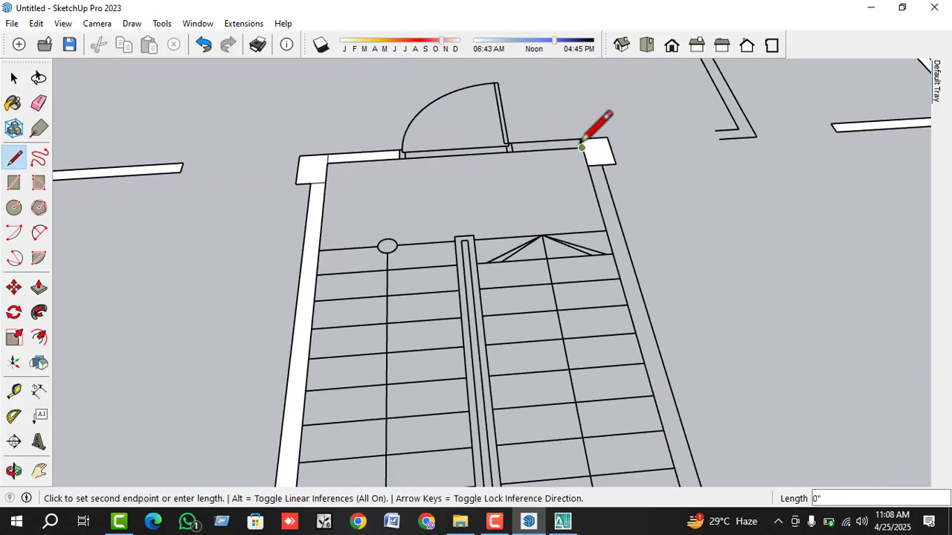
pyautogui.click(579, 139)
pyautogui.keyDown('shift'); pyautogui.moveTo(577, 172); pyautogui.dragTo(564, 165, button='middle'); pyautogui.keyUp('shift')
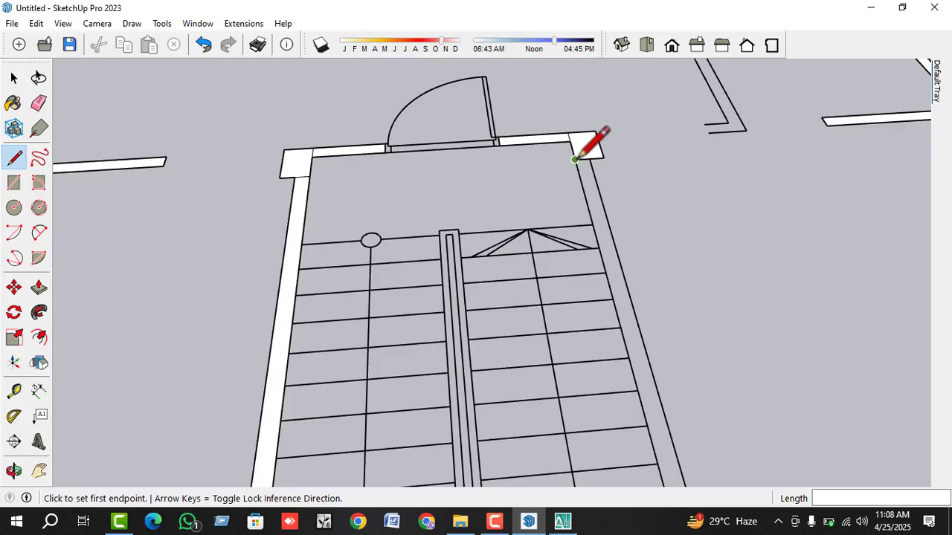
pyautogui.click(575, 159)
pyautogui.click(590, 158)
# - Draw a line across the wall end at the front-right stairwell column to form the projecting front stair wall face
pyautogui.scroll(-4, 513, 127)
pyautogui.scroll(1, 592, 275)
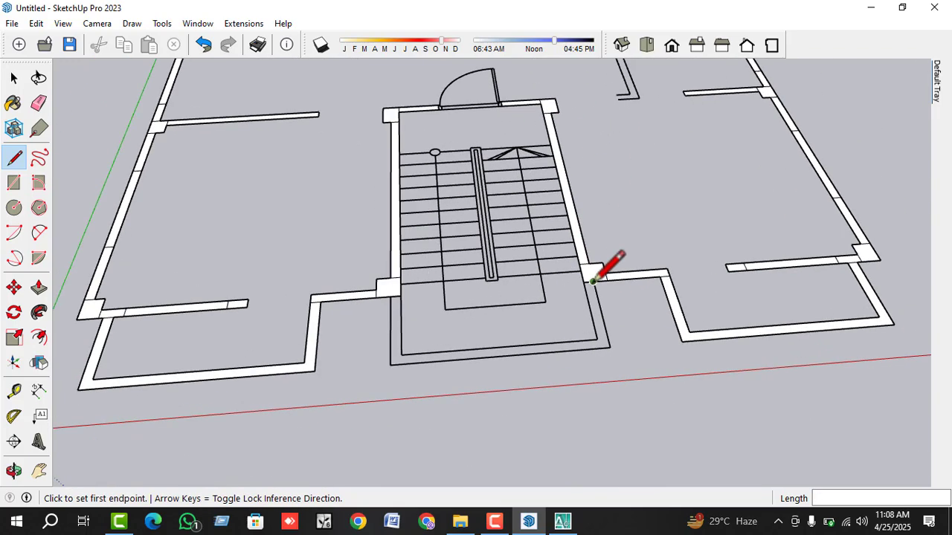
pyautogui.click(593, 281)
pyautogui.click(595, 279)
pyautogui.scroll(-4, 592, 280)
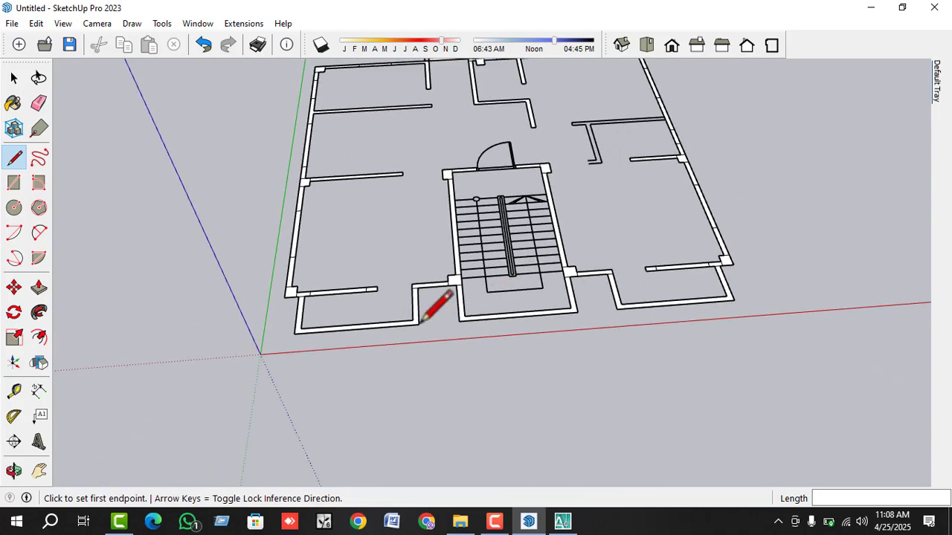
# - Close the open end of the short L-shaped interior wall near the right side of the plan with a line
pyautogui.scroll(-2, 420, 321)
pyautogui.scroll(5, 556, 188)
pyautogui.click(555, 205)
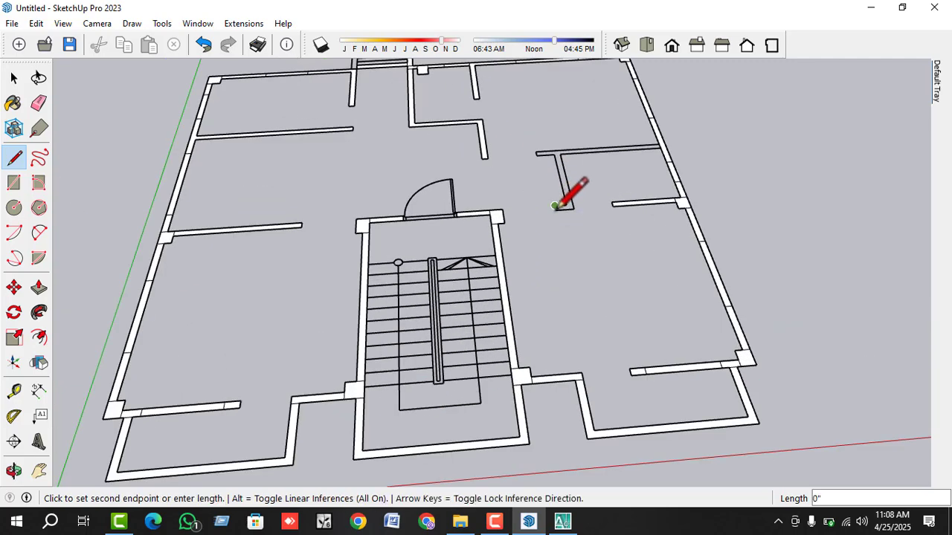
pyautogui.scroll(3, 555, 205)
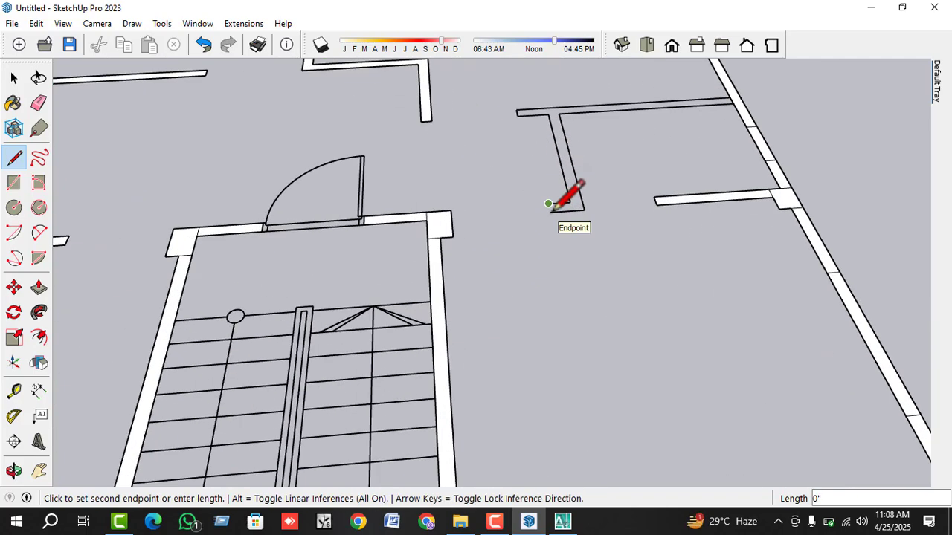
pyautogui.press('Escape')
# - Delete the large floor face filling the rooms and balconies, leaving only the wall and column faces
pyautogui.scroll(-5, 548, 205)
pyautogui.press('space')
pyautogui.click(552, 273)
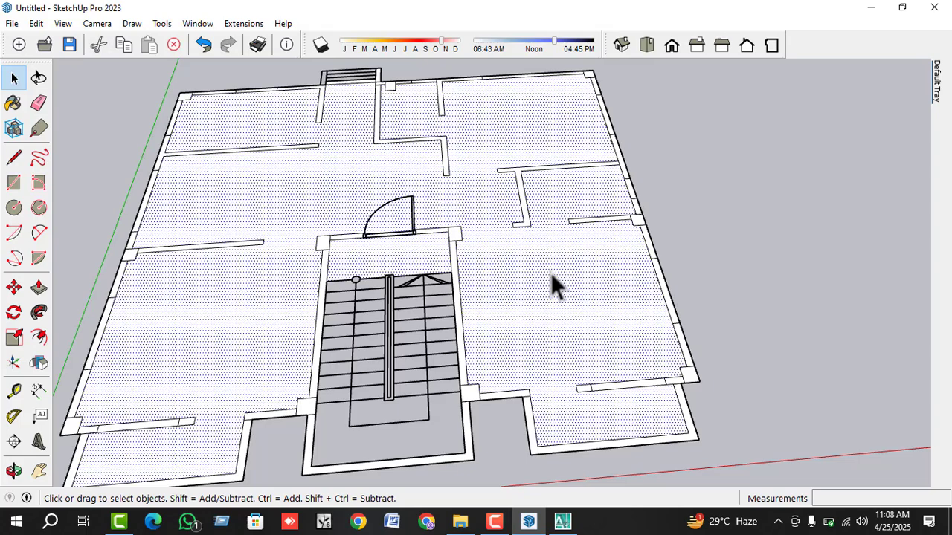
pyautogui.scroll(-1, 536, 298)
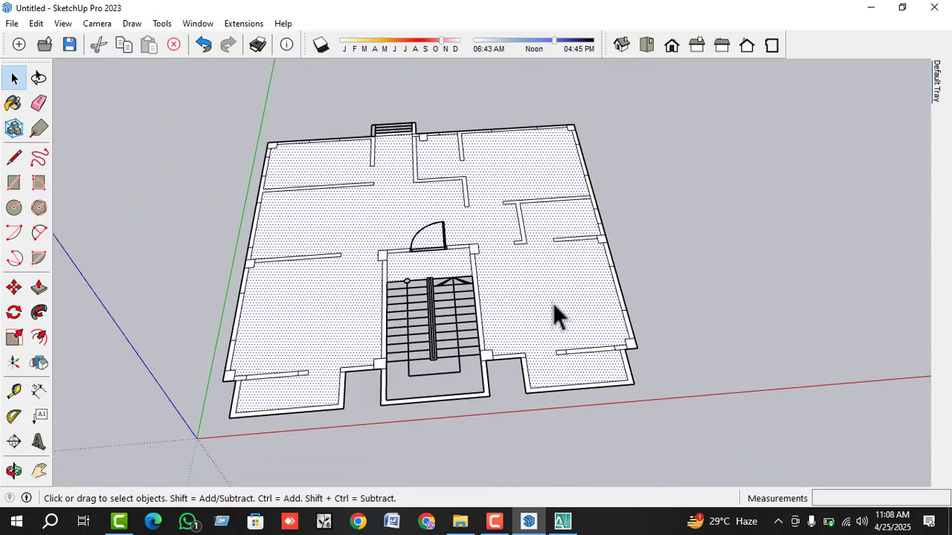
pyautogui.click(498, 402)
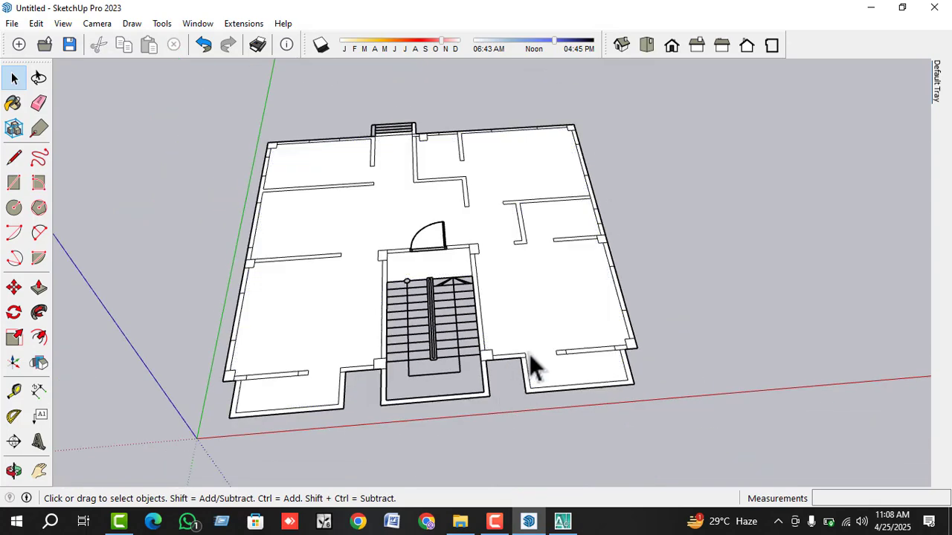
pyautogui.scroll(-2, 541, 327)
pyautogui.scroll(2, 531, 312)
pyautogui.click(535, 315)
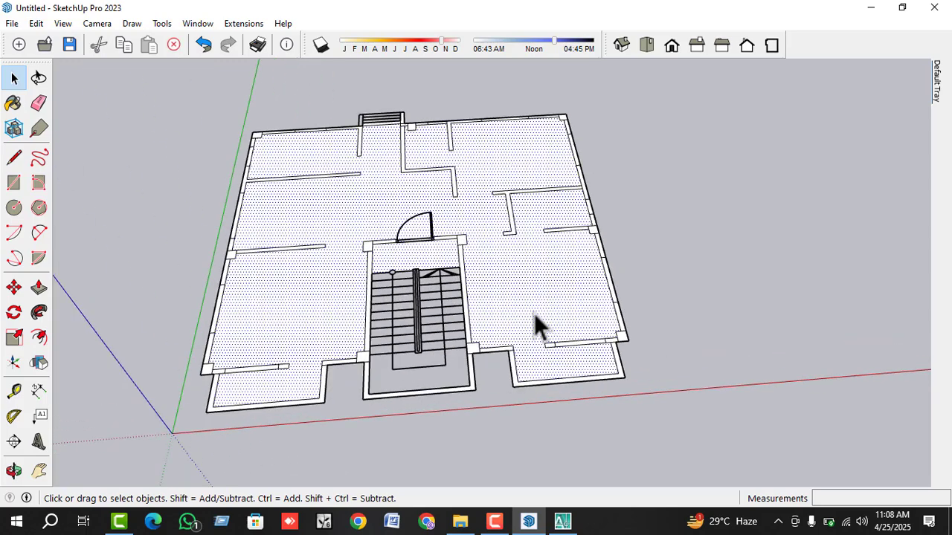
pyautogui.press('Delete')
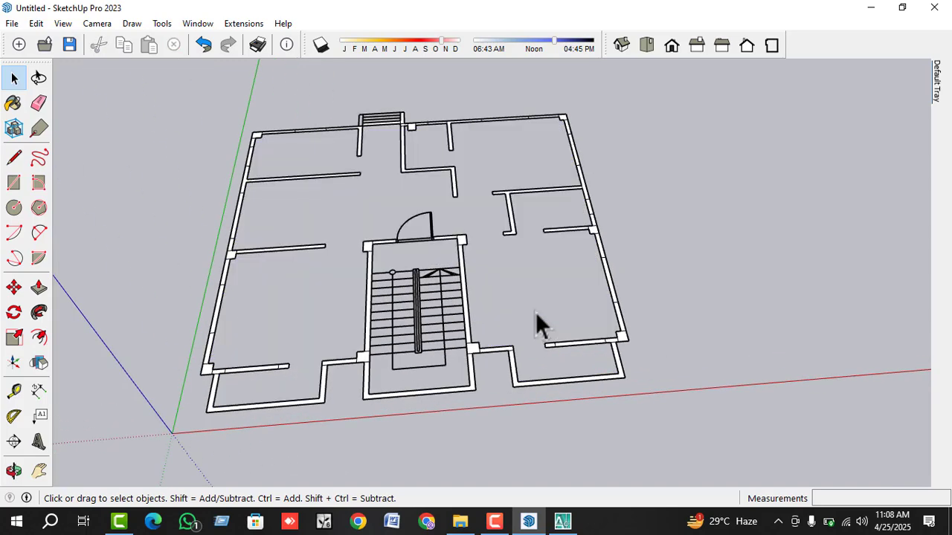
# - Draw a line across the left projecting wall beside the rear steps to form its face
pyautogui.scroll(-2, 436, 188)
pyautogui.scroll(5, 395, 140)
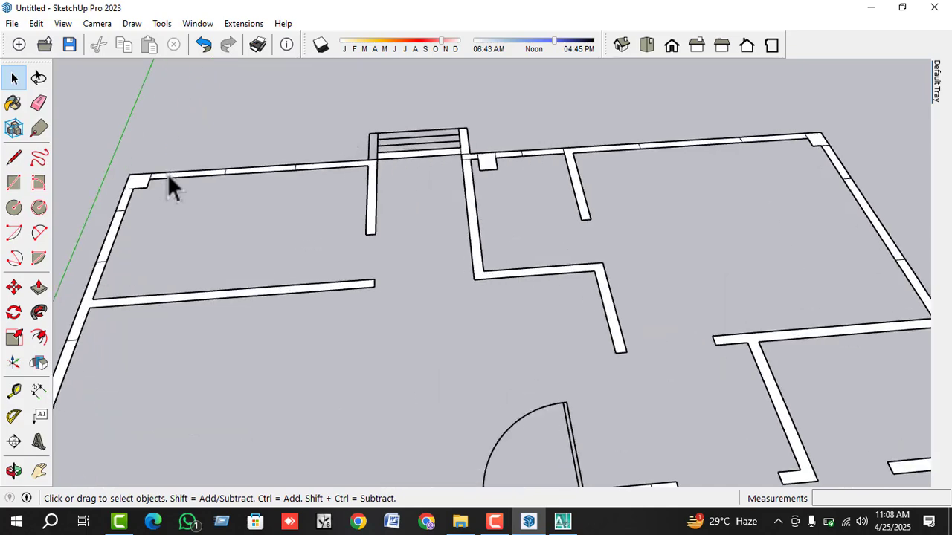
pyautogui.click(14, 157)
pyautogui.scroll(4, 376, 137)
pyautogui.click(386, 162)
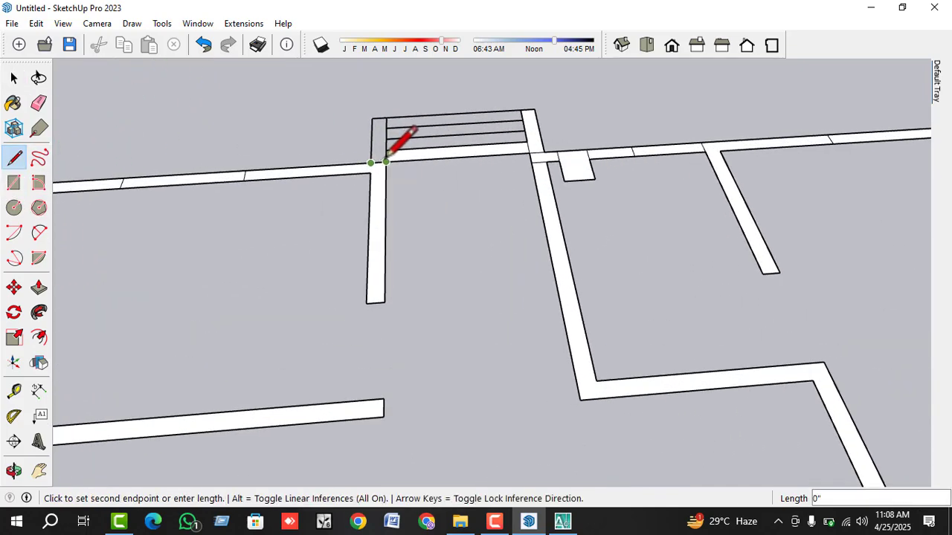
pyautogui.press('Escape')
pyautogui.scroll(-3, 414, 154)
pyautogui.scroll(3, 462, 110)
# - Try deleting the parallel lines between the two rear projecting walls and undo the deletions
pyautogui.press('space')
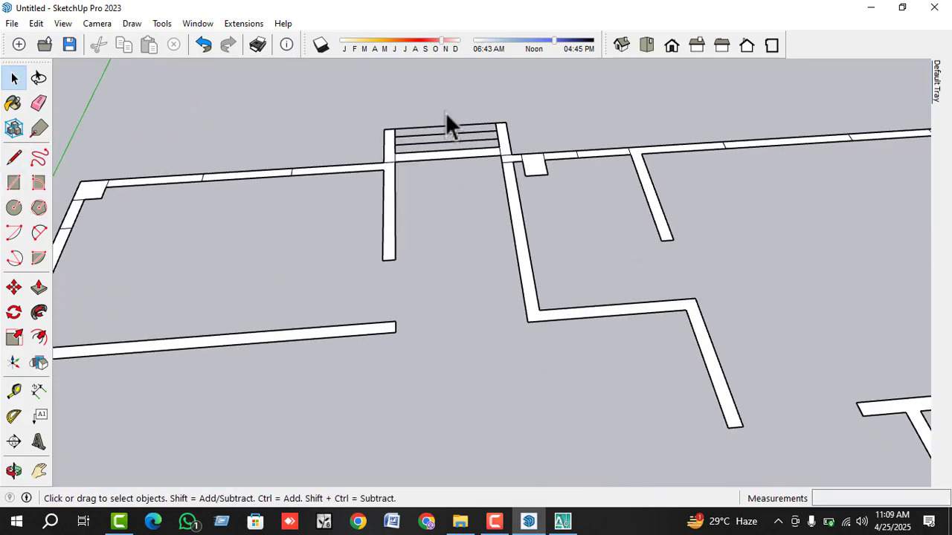
pyautogui.press('Delete')
pyautogui.scroll(2, 447, 139)
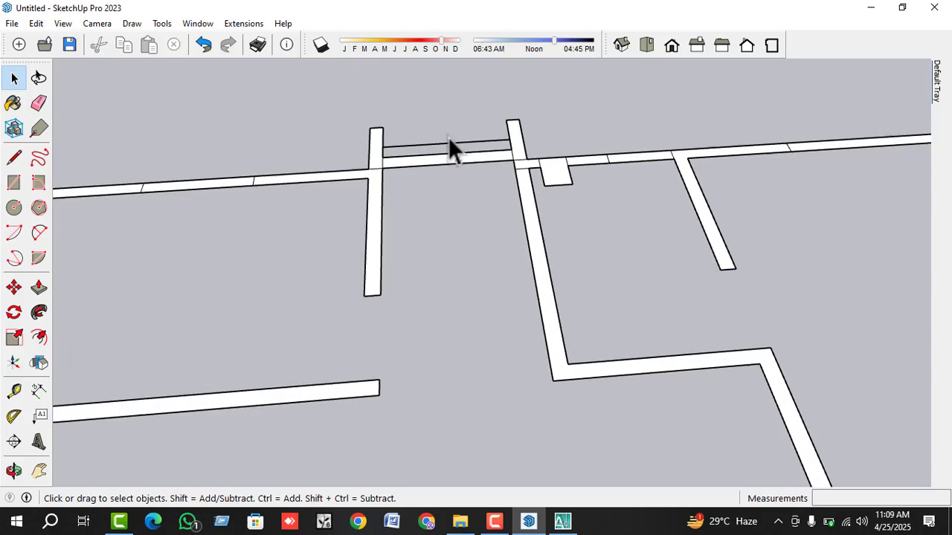
pyautogui.scroll(-10, 448, 139)
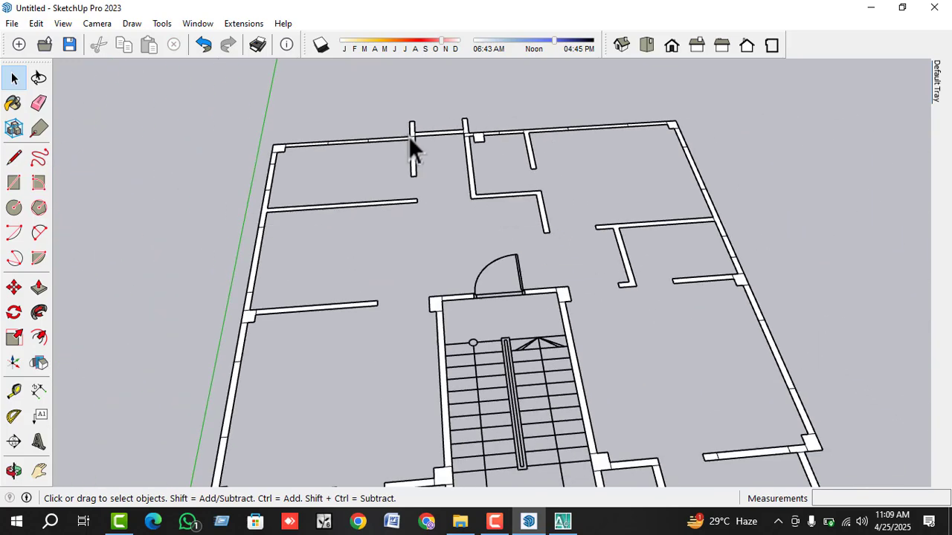
pyautogui.scroll(3, 453, 149)
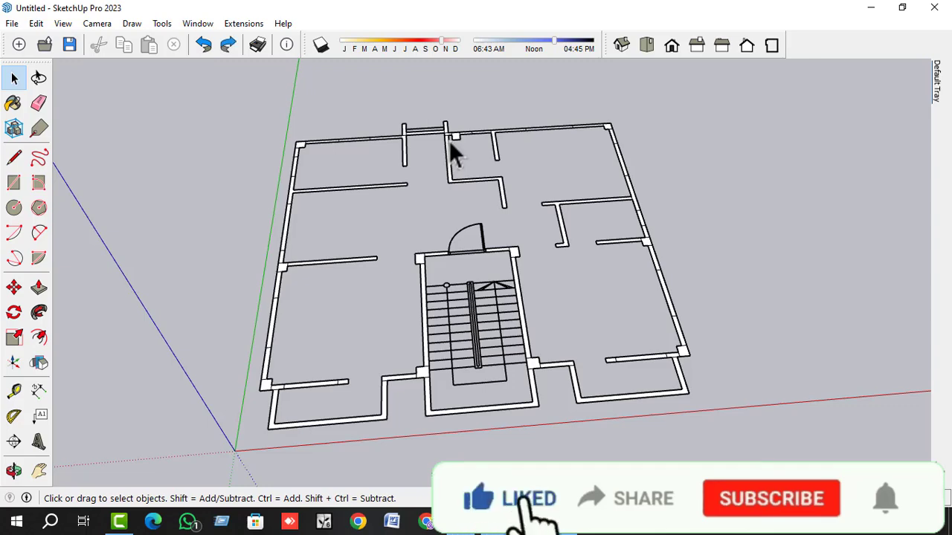
pyautogui.hotkey('ctrl', 'z')
# - Trace the 1' 6" inner edge of the right projecting wall beside the rear steps with the Line tool
pyautogui.scroll(3, 439, 119)
pyautogui.scroll(3, 423, 113)
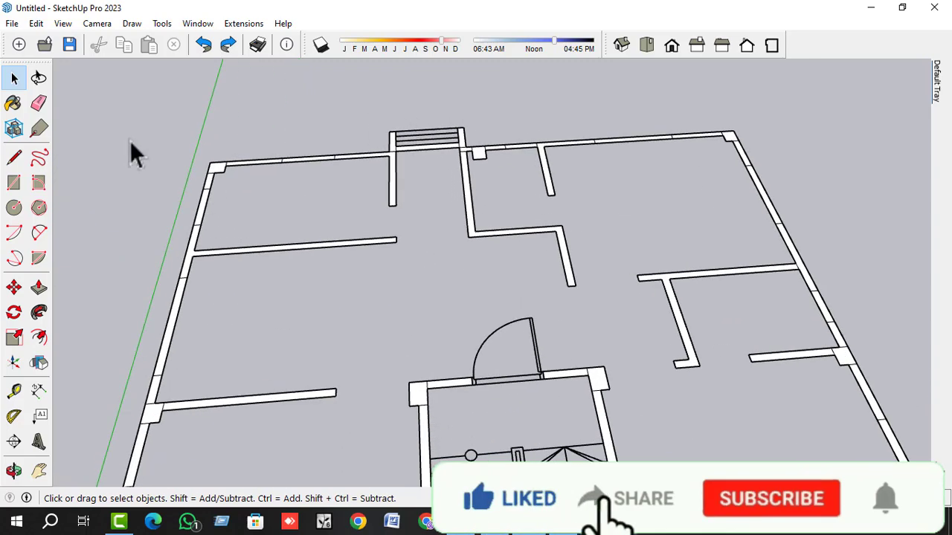
pyautogui.click(13, 157)
pyautogui.scroll(3, 437, 143)
pyautogui.click(462, 151)
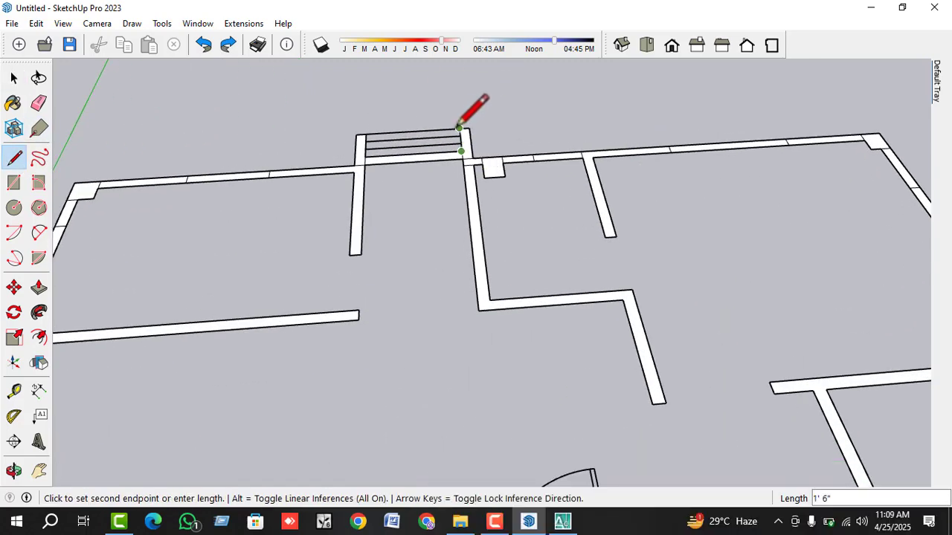
pyautogui.click(459, 129)
pyautogui.scroll(-3, 390, 154)
pyautogui.scroll(-3, 472, 136)
pyautogui.press('space')
pyautogui.scroll(-2, 494, 259)
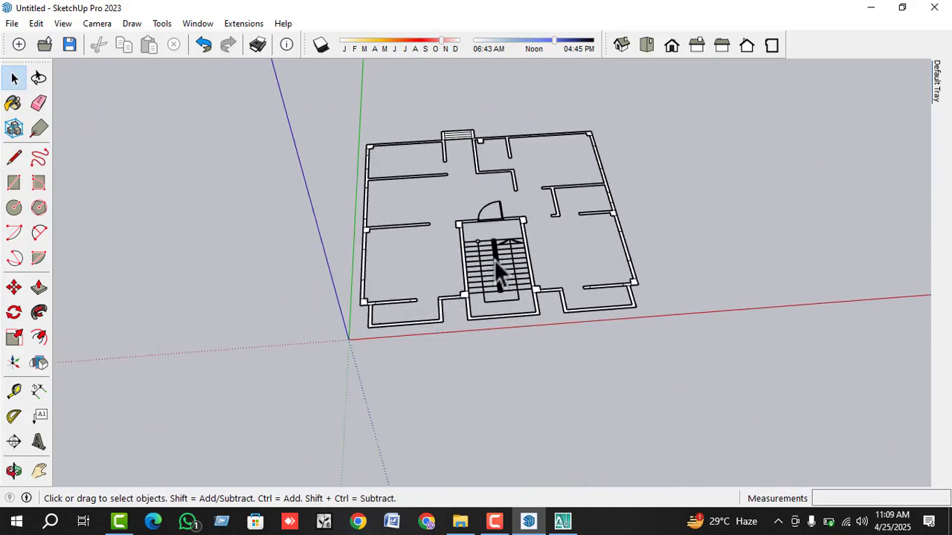
# - Trace the 8' 4" outer edges of both stair flights along the stairwell walls to form the tread faces
pyautogui.scroll(3, 522, 288)
pyautogui.scroll(-2, 488, 363)
pyautogui.scroll(4, 486, 354)
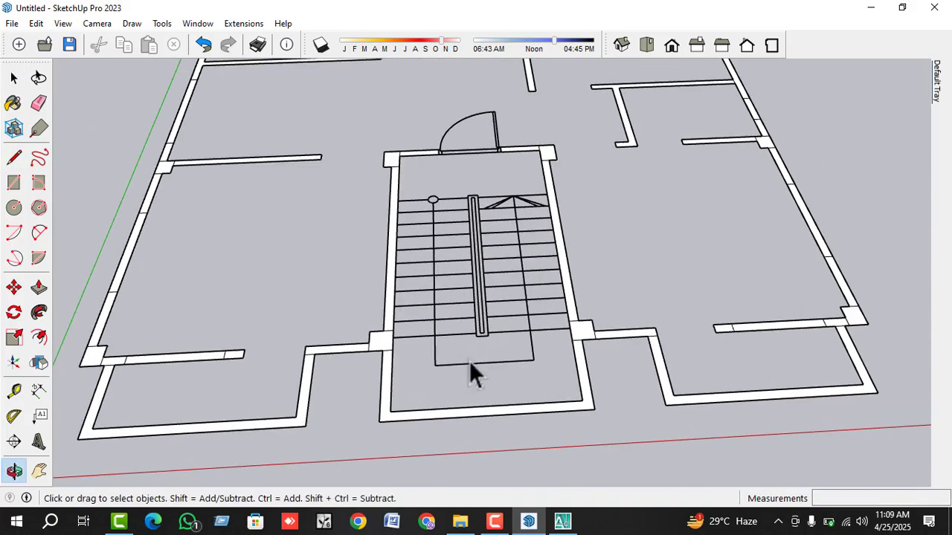
pyautogui.click(18, 162)
pyautogui.scroll(3, 501, 333)
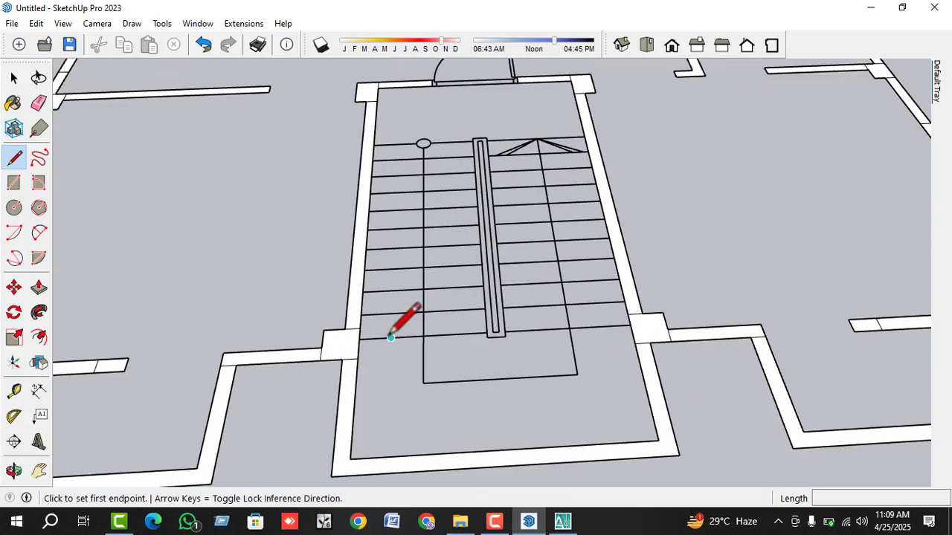
pyautogui.click(359, 339)
pyautogui.click(373, 144)
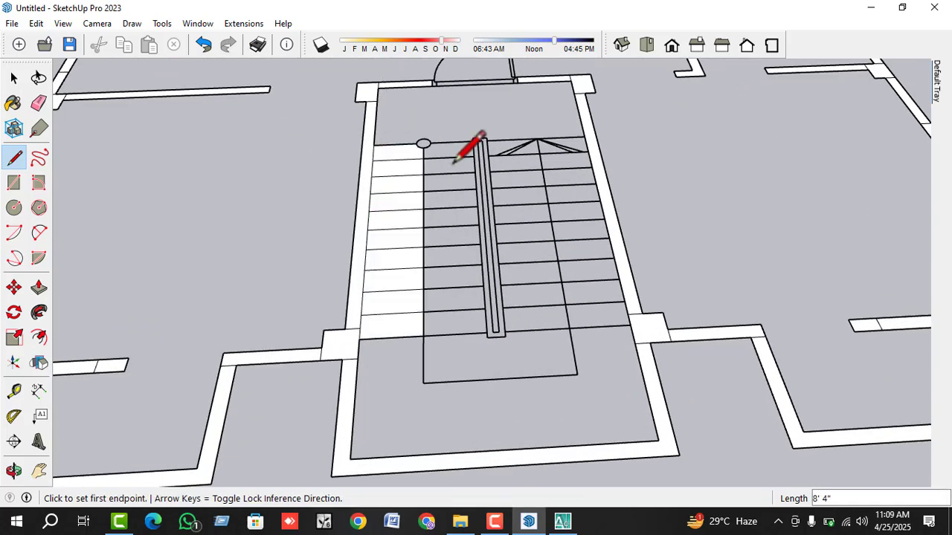
pyautogui.click(630, 324)
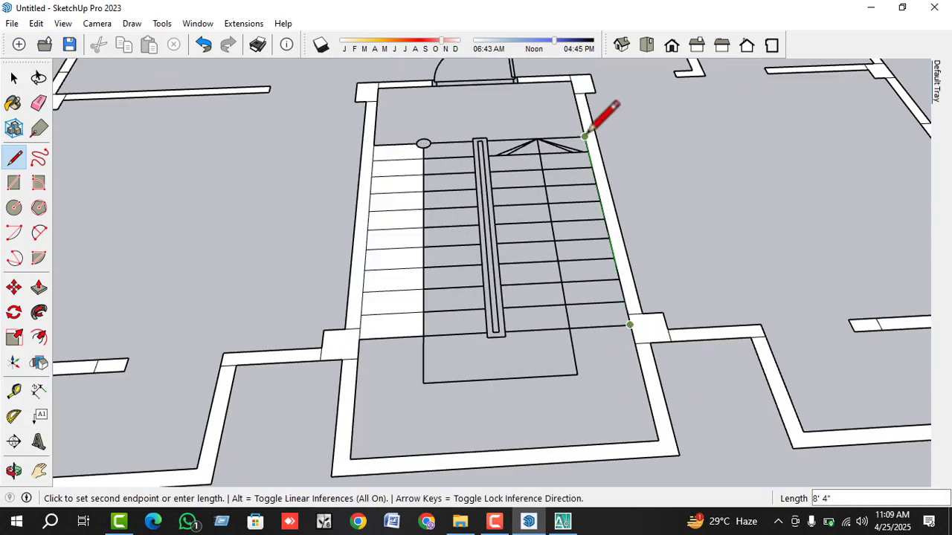
pyautogui.click(589, 139)
# - Delete the arrowhead lines on both sides of the direction line at the far end of the right stair flight
pyautogui.press('space')
pyautogui.scroll(2, 555, 161)
pyautogui.scroll(1, 559, 156)
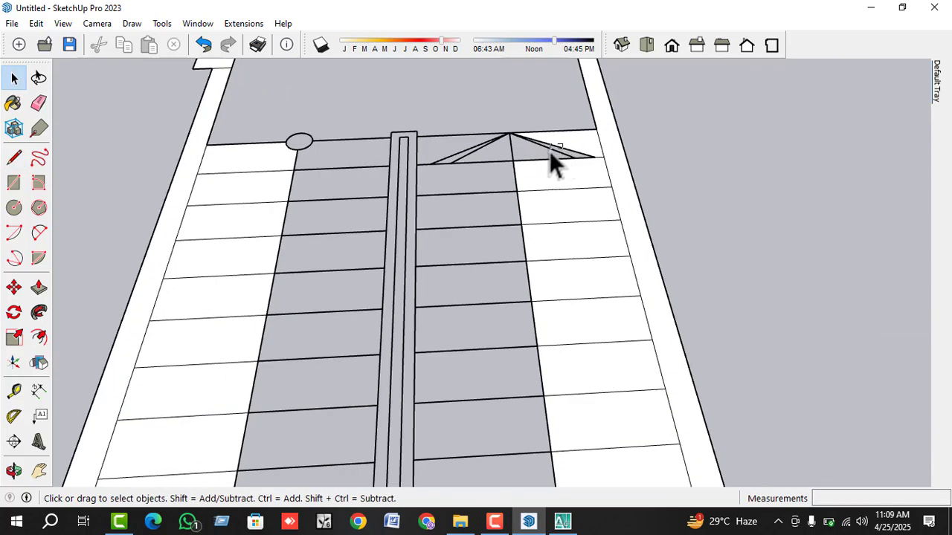
pyautogui.click(542, 154)
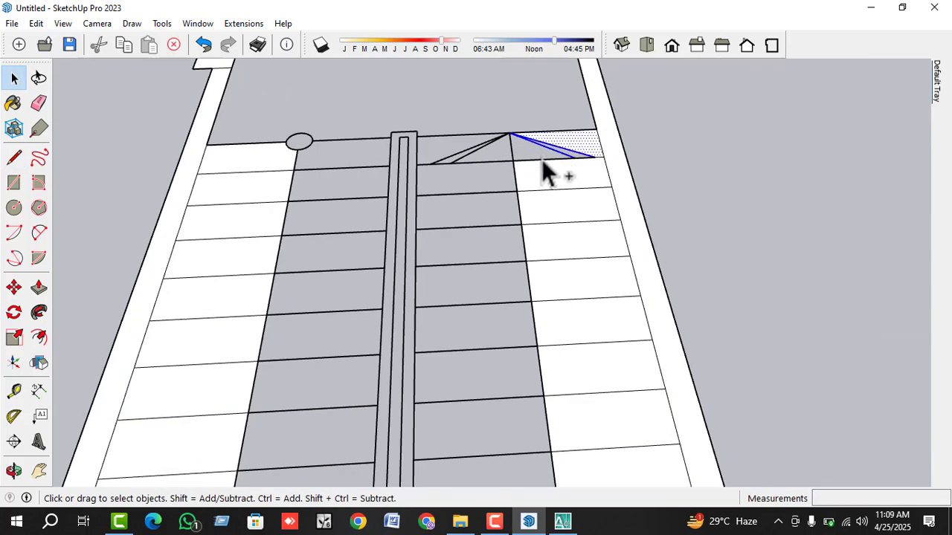
pyautogui.hotkey('ctrl', 'z')
pyautogui.press('Delete')
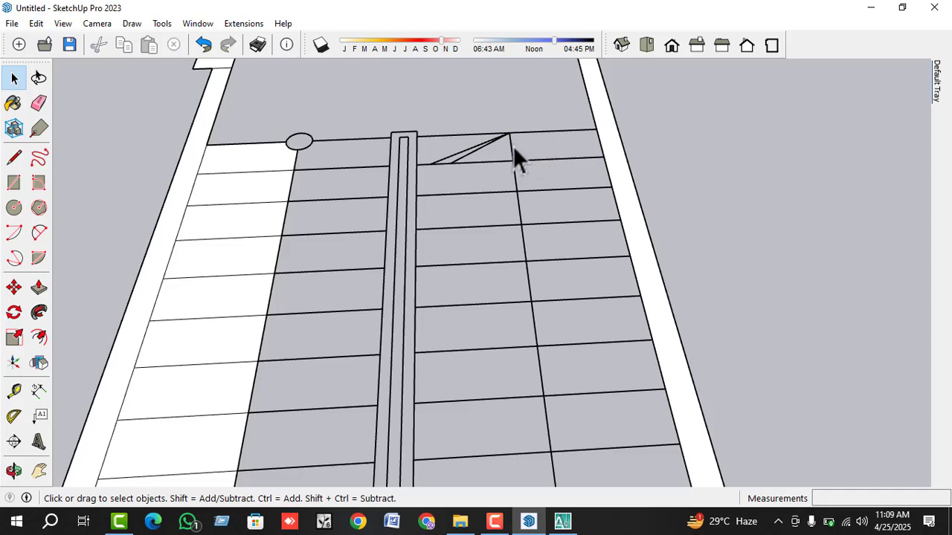
pyautogui.moveTo(457, 153); pyautogui.dragTo(455, 153)
pyautogui.press('Delete')
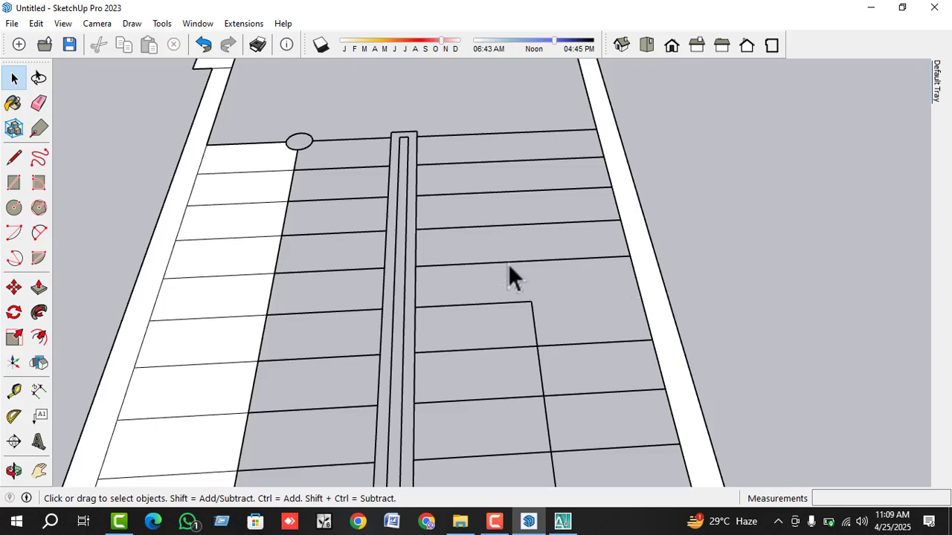
# - Delete the direction line running across the right flight's treads and the landing, keeping the tread lines intact
pyautogui.hotkey('ctrl', 'z')
pyautogui.moveTo(505, 291); pyautogui.dragTo(505, 290)
pyautogui.press('Delete')
pyautogui.scroll(-1, 531, 301)
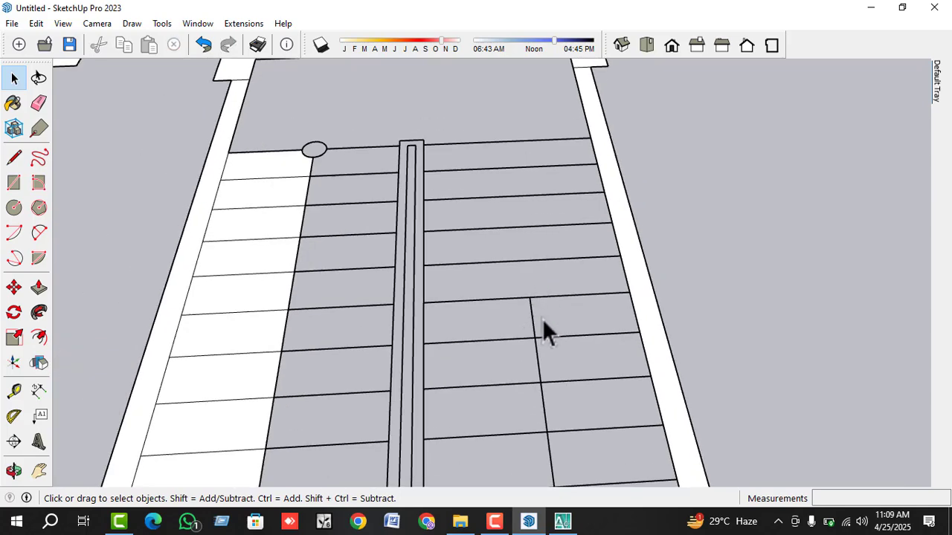
pyautogui.scroll(1, 543, 318)
pyautogui.scroll(-1, 520, 386)
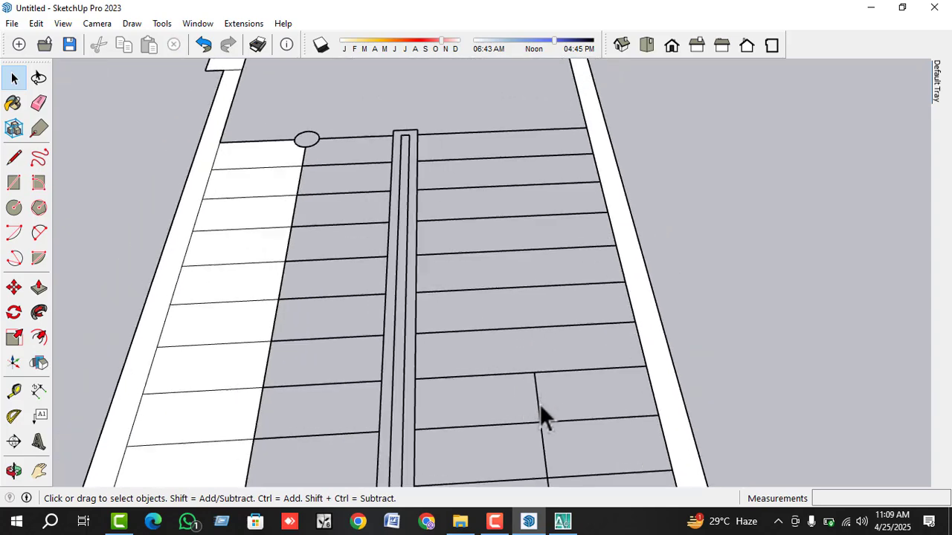
pyautogui.scroll(1, 528, 406)
pyautogui.scroll(-1, 532, 414)
pyautogui.scroll(1, 536, 423)
pyautogui.scroll(-1, 522, 426)
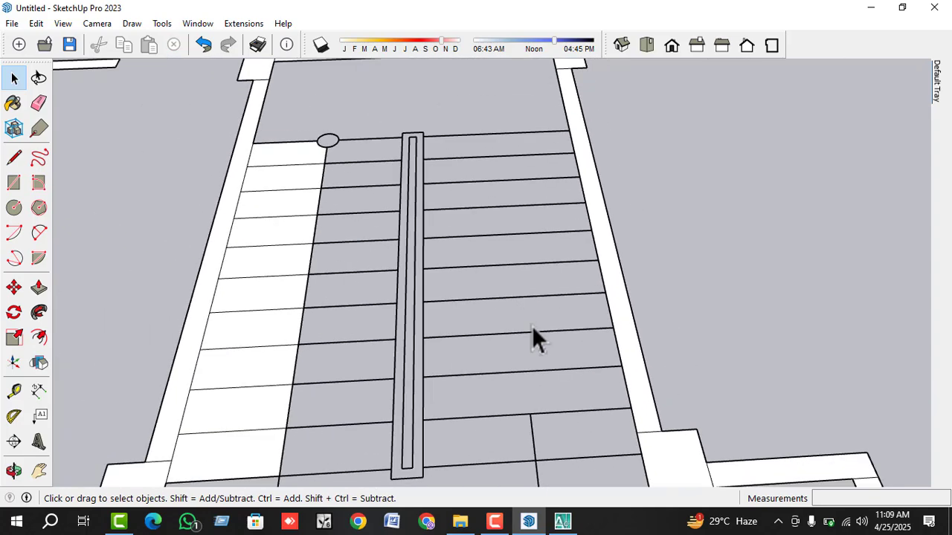
pyautogui.scroll(1, 535, 340)
pyautogui.scroll(-2, 511, 455)
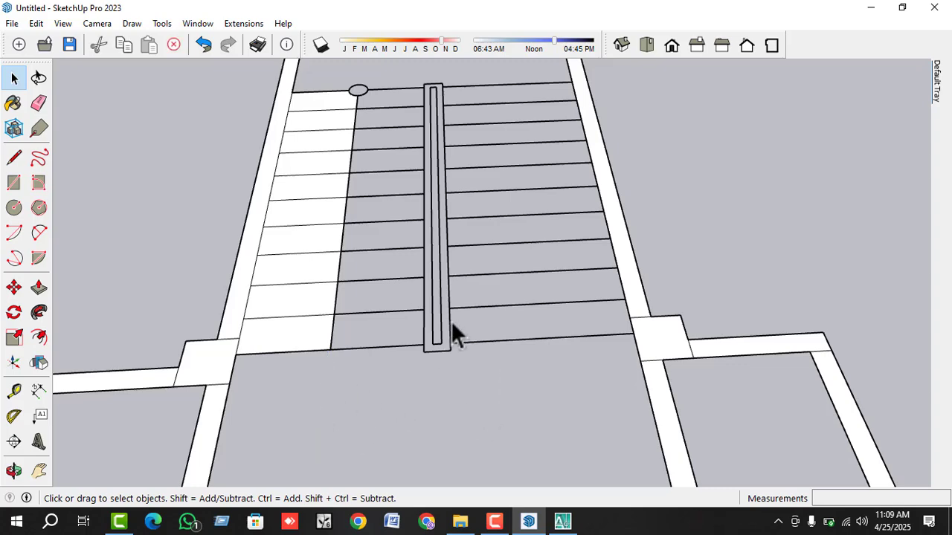
# - Delete the inner rectangle's lines inside the narrow divider between the two stair flights, including the short leftover line at its far end
pyautogui.scroll(1, 452, 324)
pyautogui.moveTo(439, 338); pyautogui.dragTo(419, 363)
pyautogui.press('Delete')
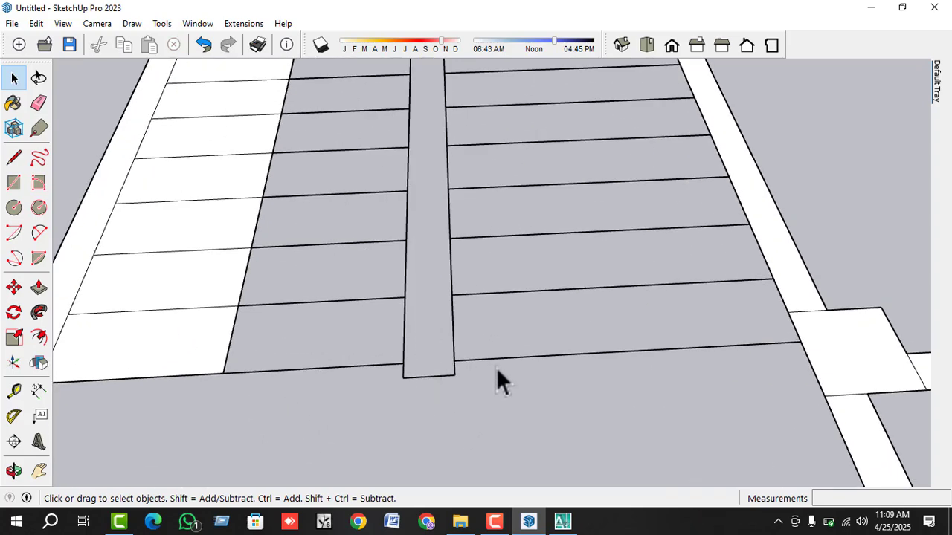
pyautogui.scroll(-2, 506, 374)
pyautogui.scroll(1, 466, 87)
pyautogui.scroll(1, 455, 83)
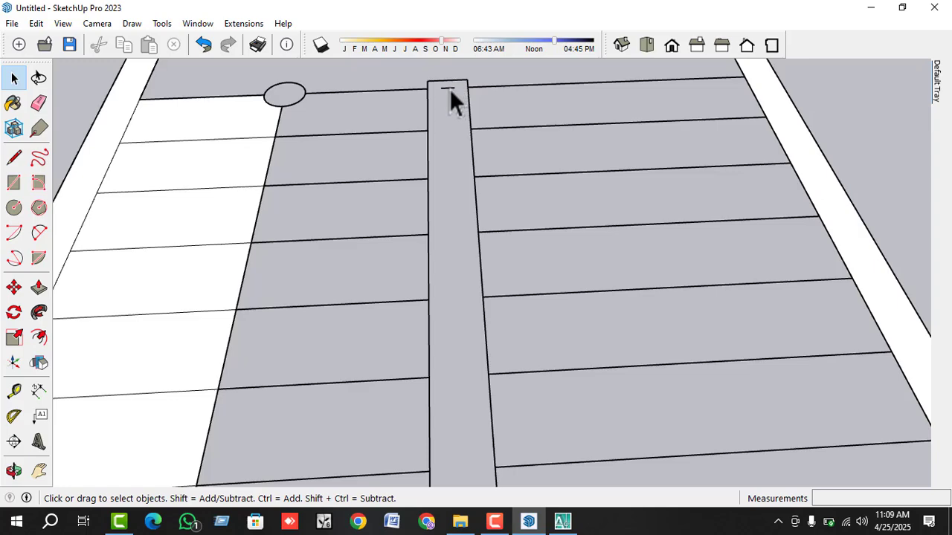
pyautogui.click(449, 89)
pyautogui.press('Delete')
# - Delete the circle and the adjoining piece of direction line at the far end of the left stair flight
pyautogui.scroll(-1, 448, 93)
pyautogui.scroll(1, 328, 120)
pyautogui.scroll(-1, 443, 251)
pyautogui.scroll(1, 355, 138)
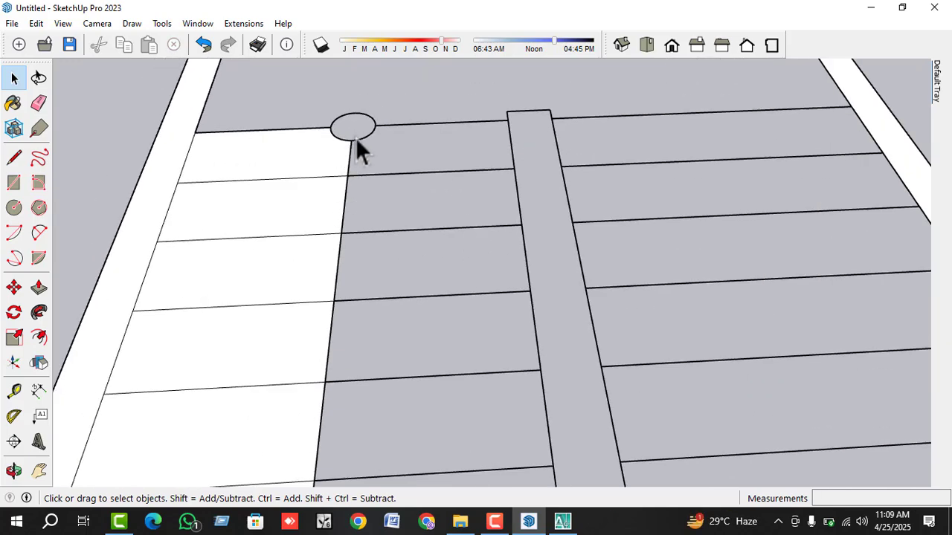
pyautogui.click(329, 151)
pyautogui.press('Delete')
pyautogui.scroll(-1, 344, 171)
pyautogui.scroll(1, 357, 149)
pyautogui.click(333, 162)
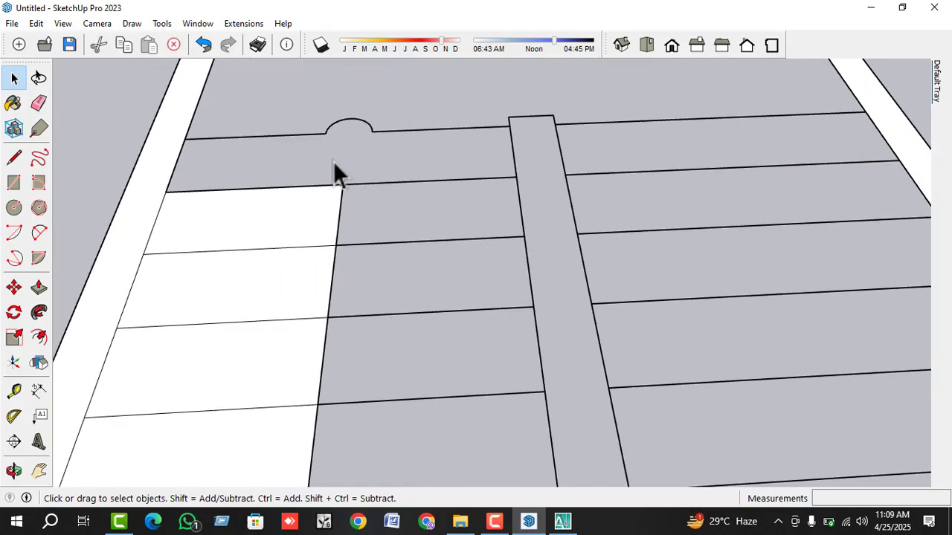
pyautogui.scroll(-1, 333, 161)
pyautogui.scroll(2, 351, 125)
pyautogui.moveTo(372, 114); pyautogui.dragTo(349, 127)
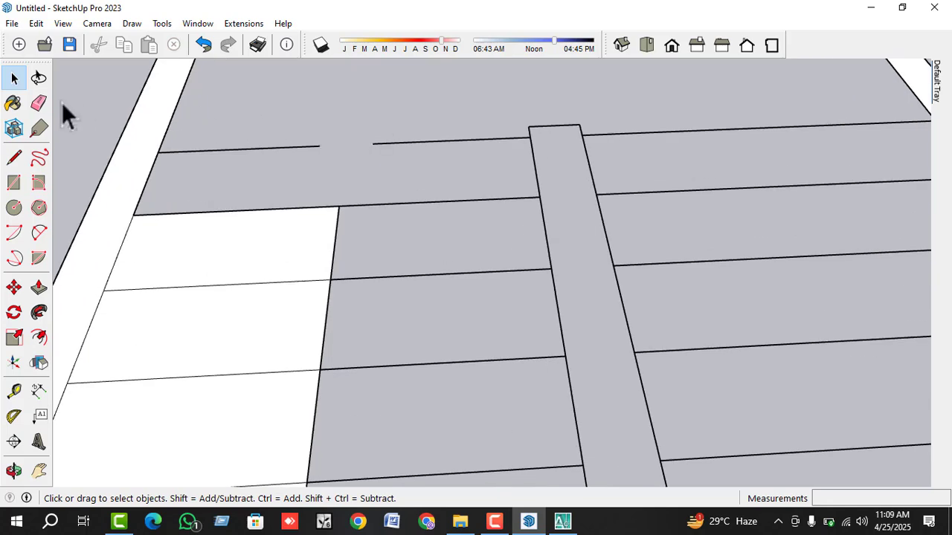
# - Draw a 6" line to close the gap left by the circle in the left flight's far edge
pyautogui.click(13, 157)
pyautogui.click(319, 146)
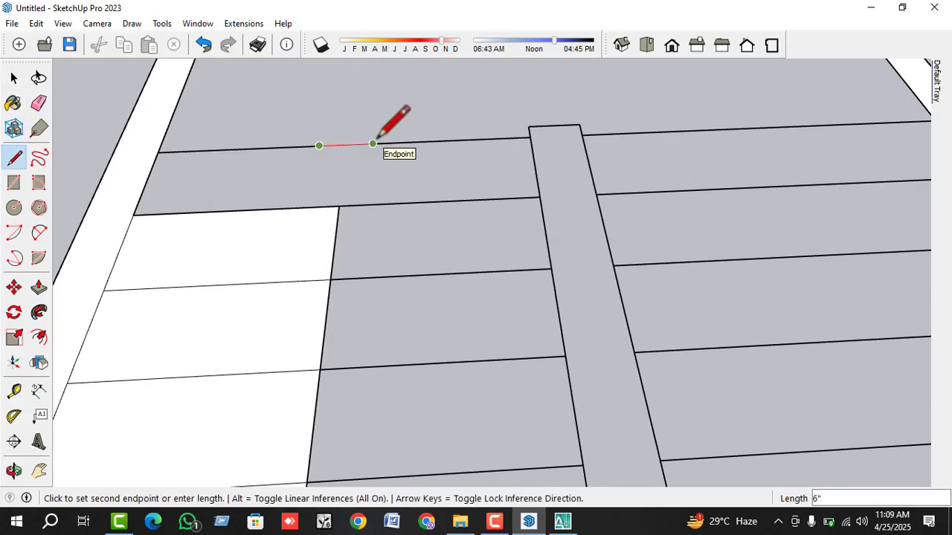
pyautogui.click(373, 143)
pyautogui.scroll(-1, 374, 142)
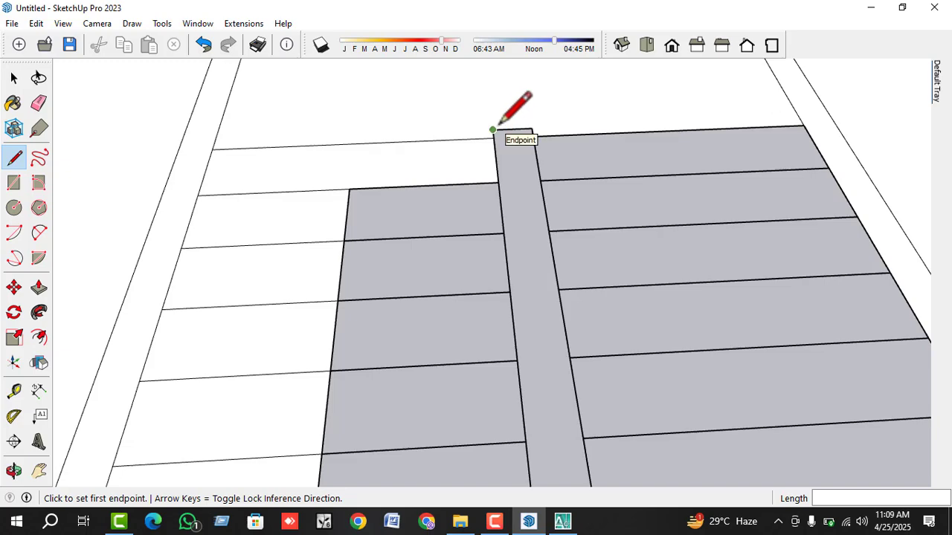
# - Trace the divider's far end and its 8' 4" edge along the right flight to form the divider and tread faces
pyautogui.click(492, 130)
pyautogui.click(532, 130)
pyautogui.click(543, 135)
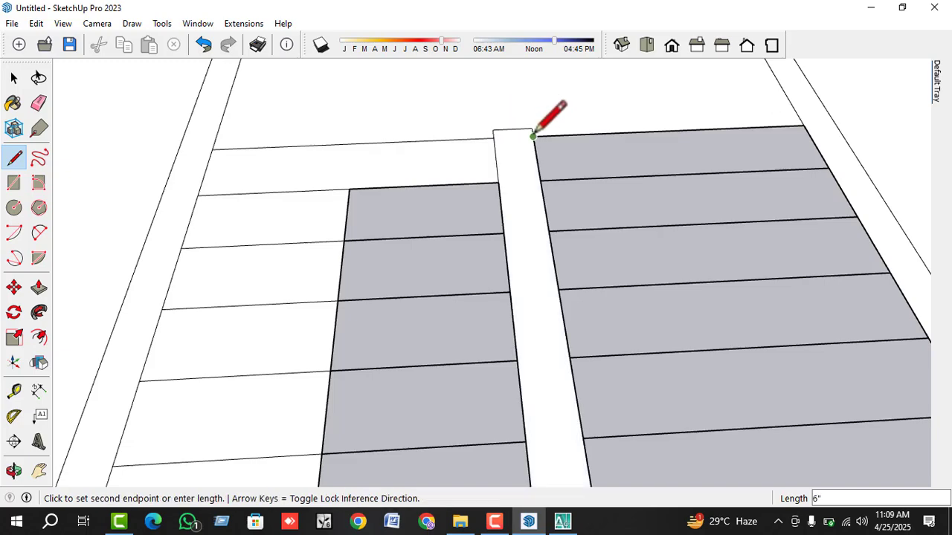
pyautogui.scroll(-4, 550, 127)
pyautogui.scroll(3, 556, 270)
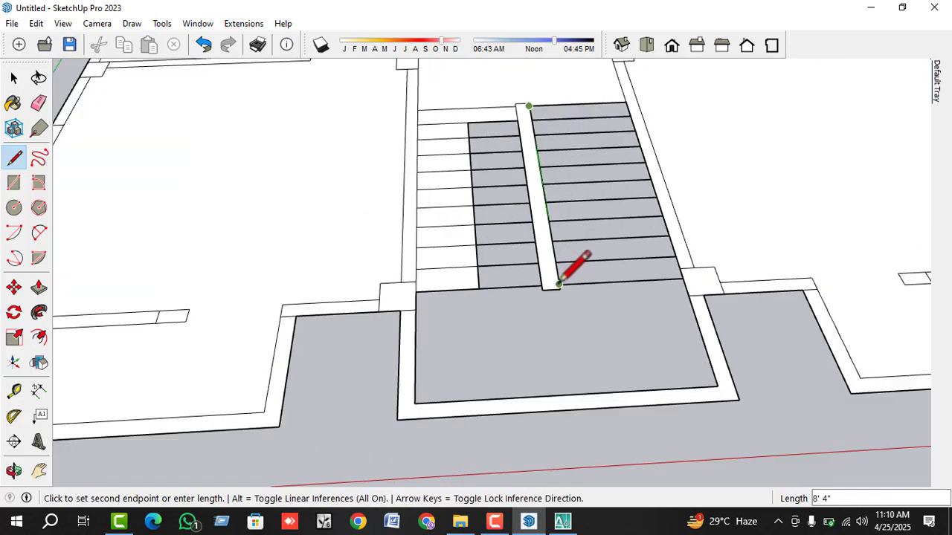
pyautogui.click(559, 283)
# - Delete the remaining direction line segments between the tread lines of the left stair flight
pyautogui.press('space')
pyautogui.scroll(2, 471, 281)
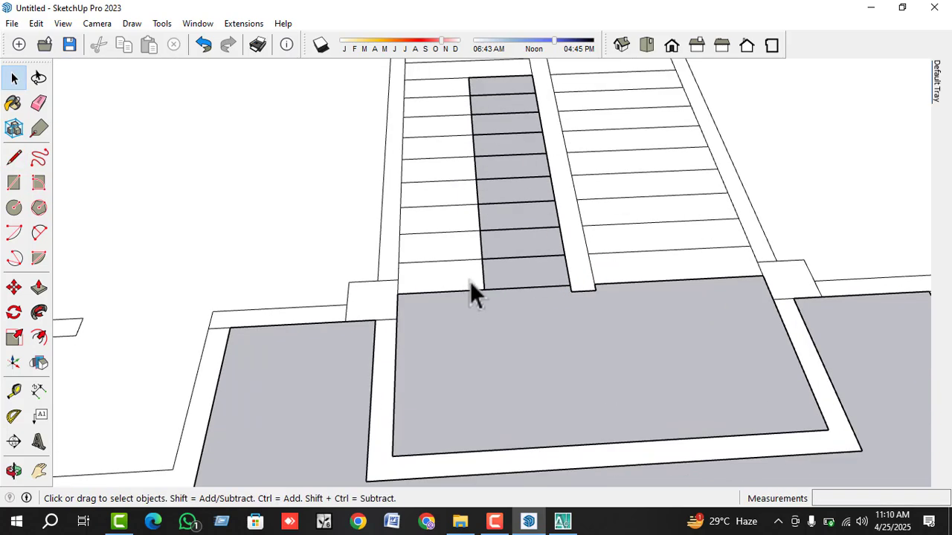
pyautogui.press('Delete')
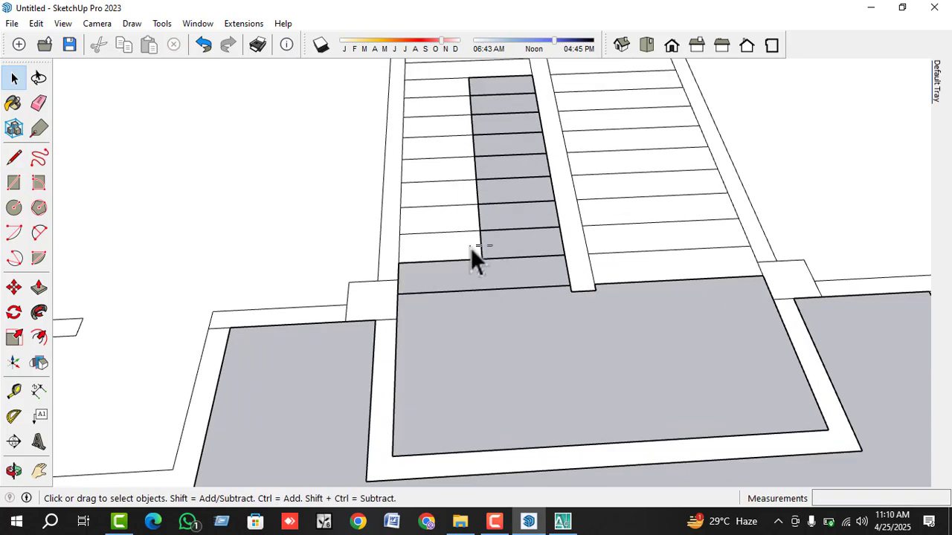
pyautogui.press('Delete')
pyautogui.moveTo(470, 248); pyautogui.dragTo(463, 224)
pyautogui.press('Delete')
pyautogui.moveTo(486, 184); pyautogui.dragTo(466, 190)
pyautogui.press('Delete')
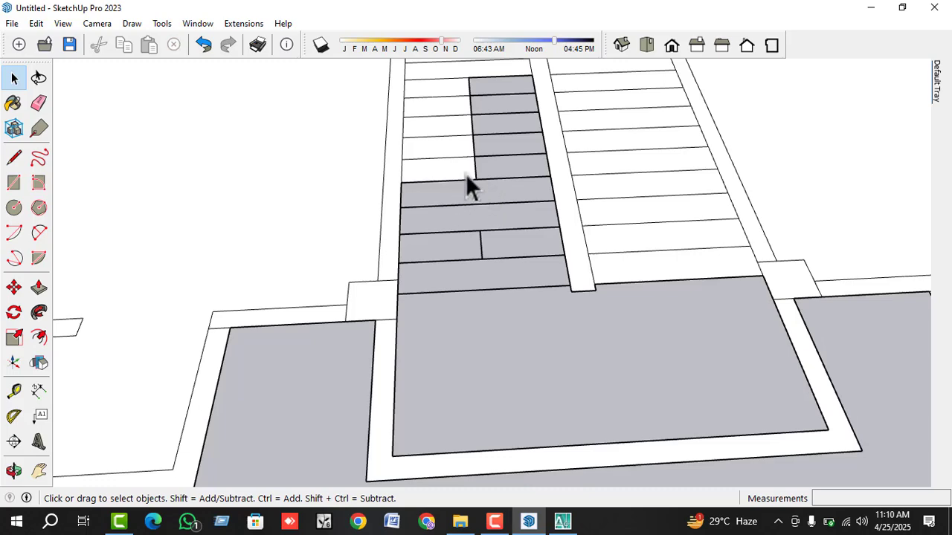
pyautogui.press('Delete')
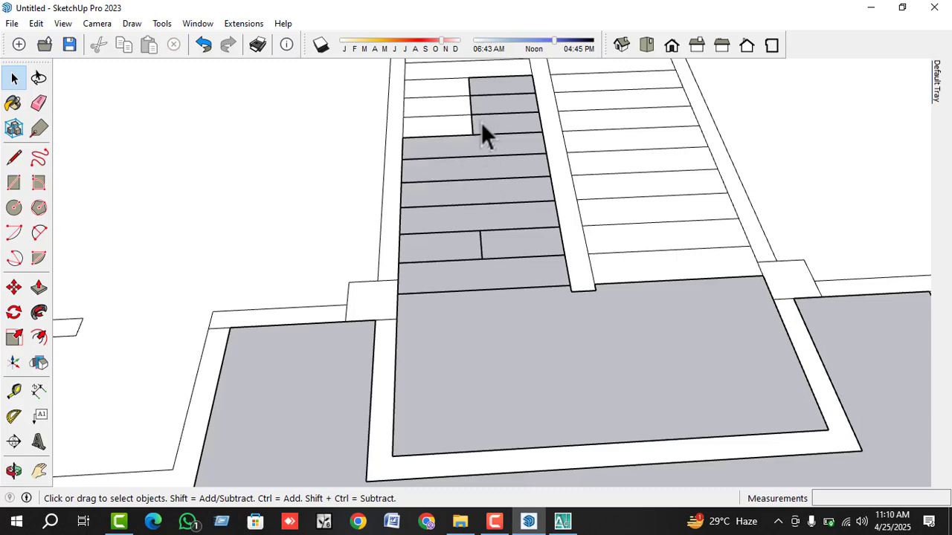
pyautogui.press('Delete')
pyautogui.moveTo(480, 122); pyautogui.dragTo(446, 107)
pyautogui.press('Delete')
pyautogui.scroll(-2, 477, 175)
pyautogui.scroll(2, 469, 103)
pyautogui.press('Delete')
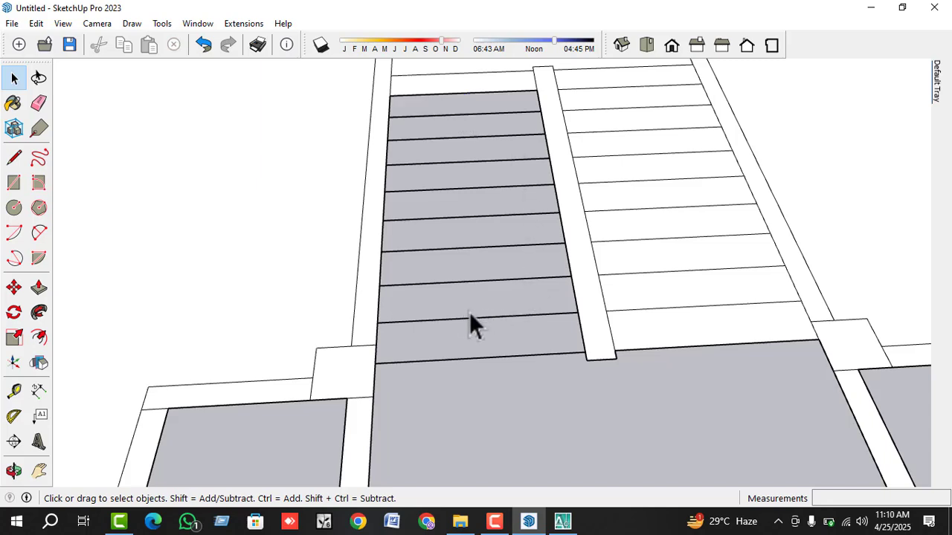
# - Trace the left flight's inner edge along the divider with the Line tool to form its tread faces
pyautogui.click(13, 158)
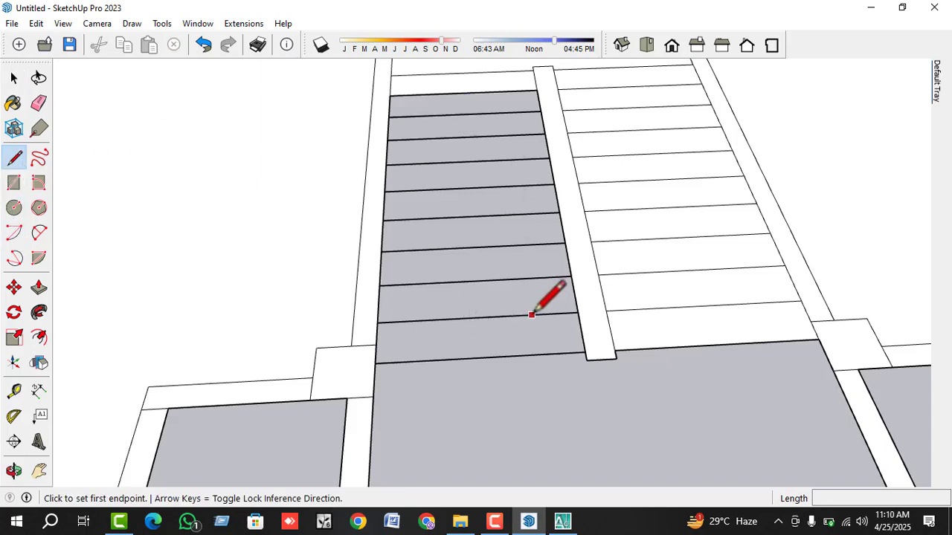
pyautogui.click(584, 353)
pyautogui.click(536, 81)
pyautogui.press('space')
pyautogui.scroll(-2, 473, 313)
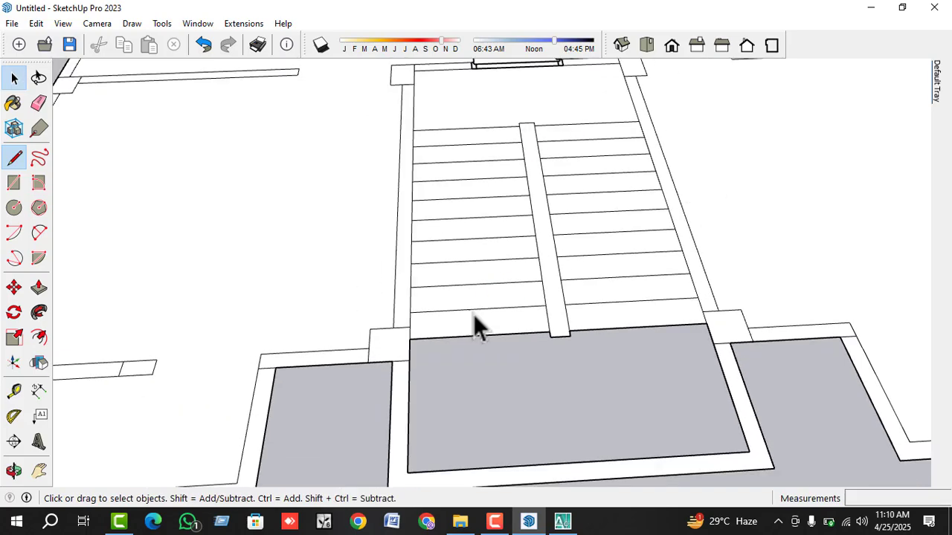
# - Delete the door symbol in the wall opening at the far end of the stairwell
pyautogui.scroll(-4, 480, 311)
pyautogui.scroll(2, 522, 165)
pyautogui.click(523, 168)
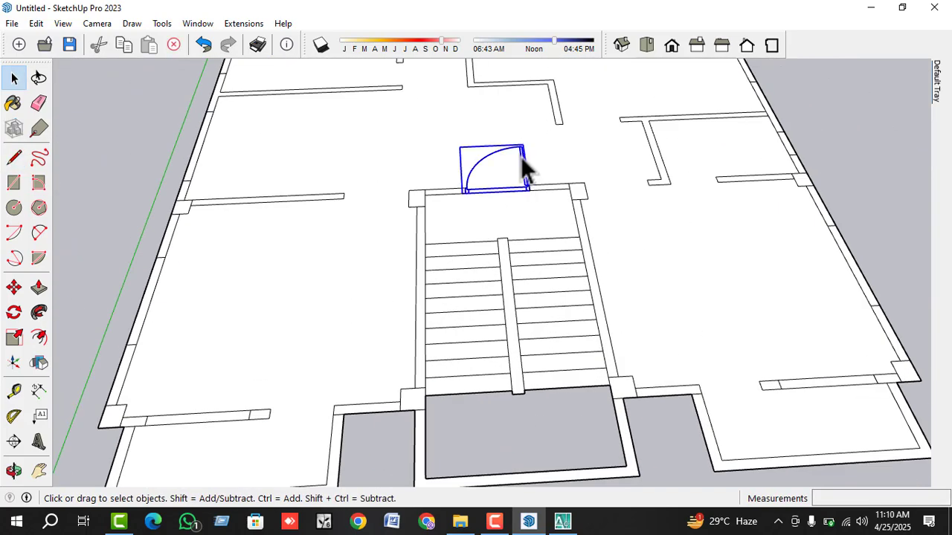
pyautogui.press('Delete')
# - Delete the large floor face covering the rooms, keeping the wall, column and stair faces
pyautogui.scroll(-2, 513, 252)
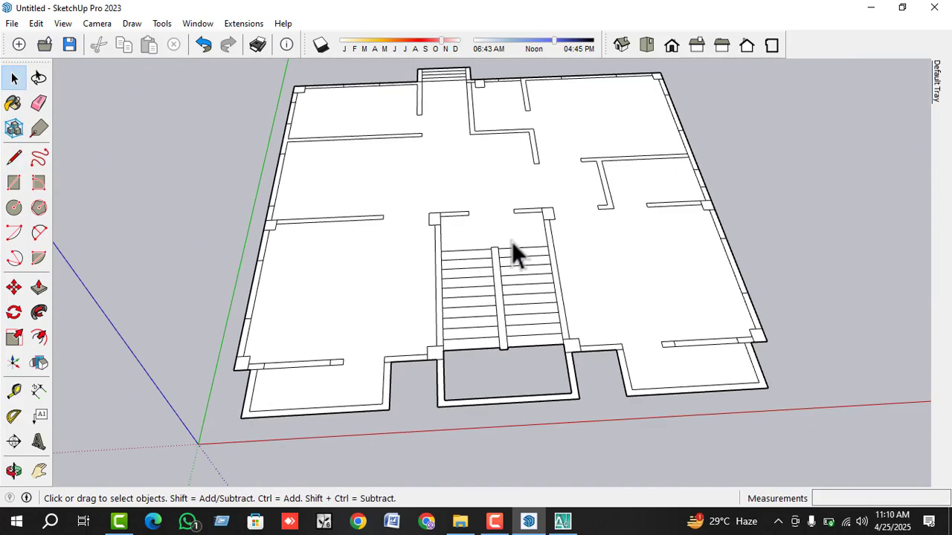
pyautogui.click(432, 191)
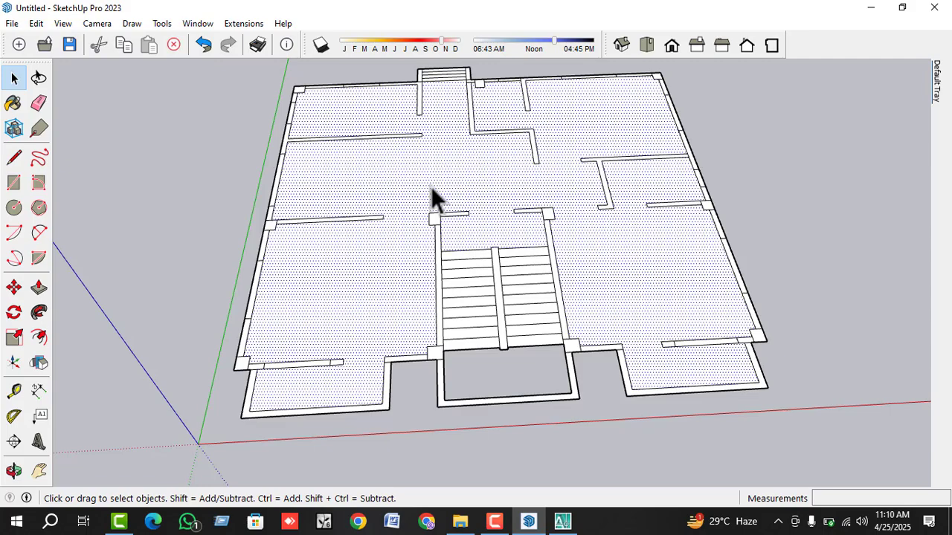
pyautogui.press('Delete')
pyautogui.scroll(-4, 419, 312)
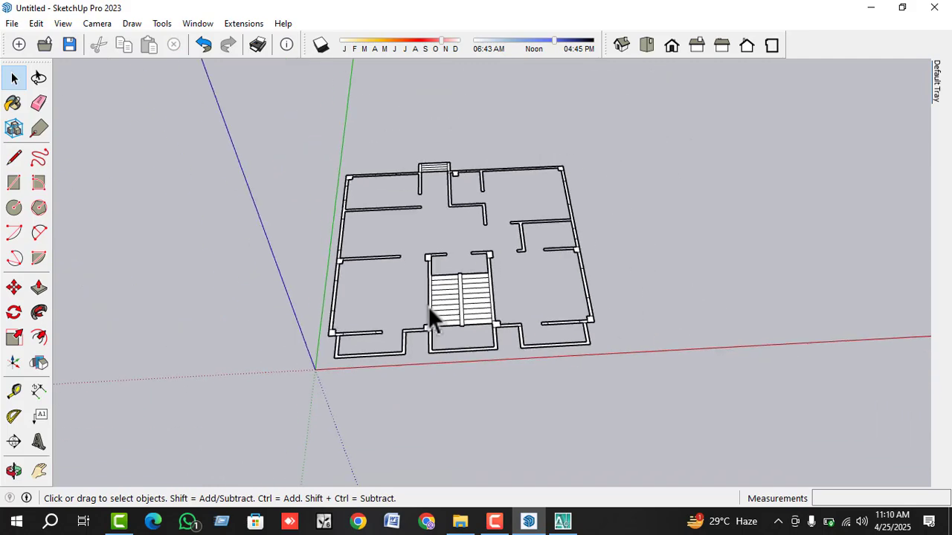